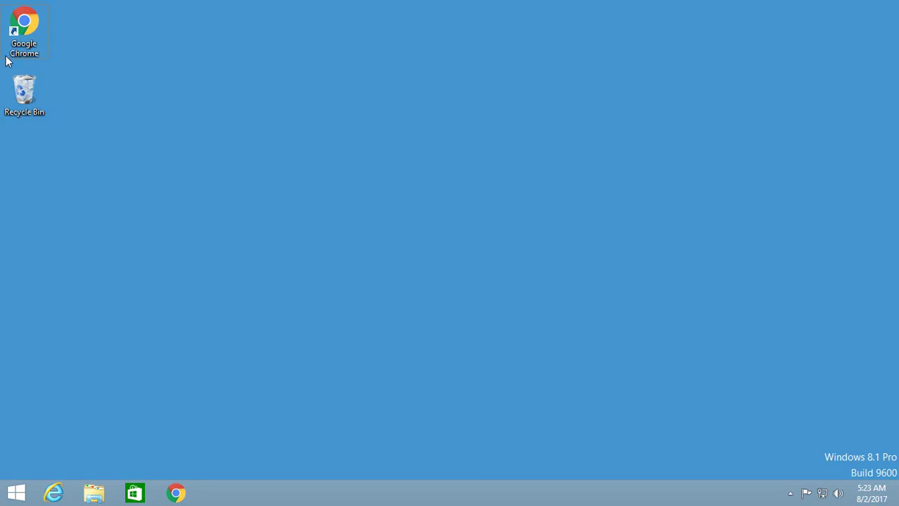
Launch Chrome and load godaddy.com from the address bar
left_click(18, 32)
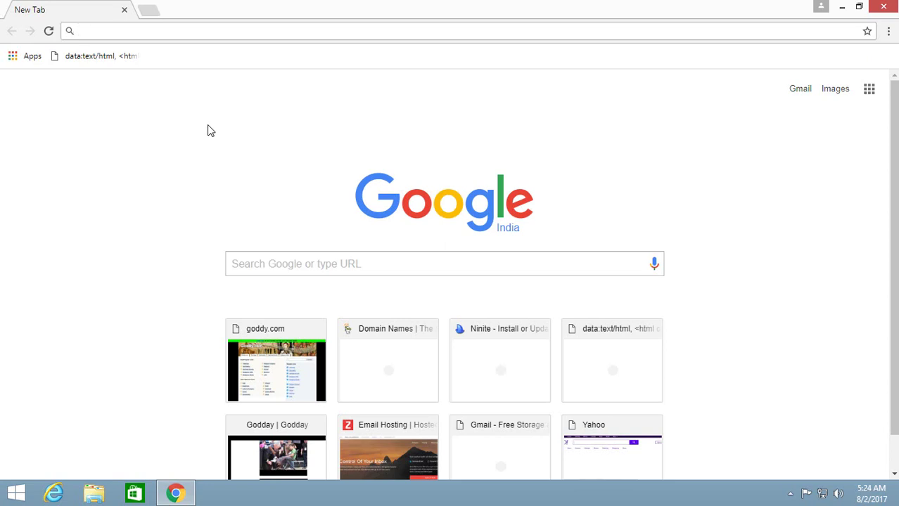
type("god")
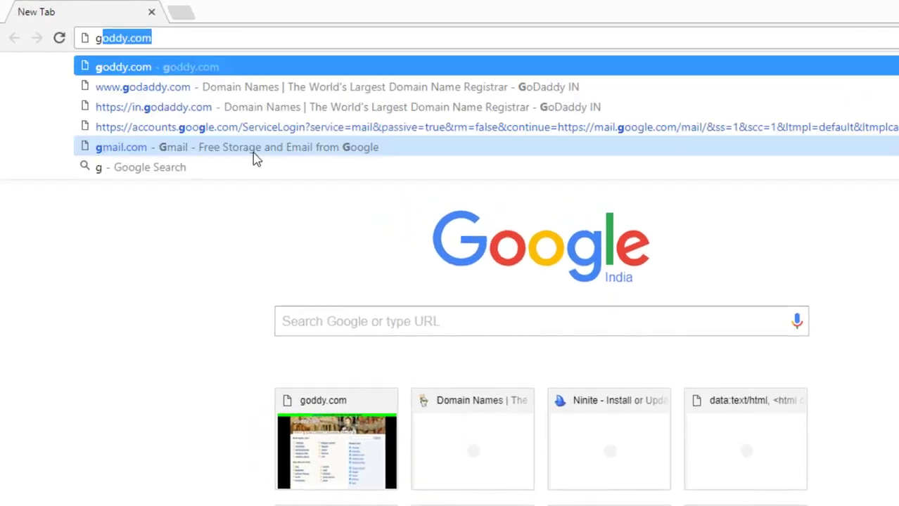
type("ady")
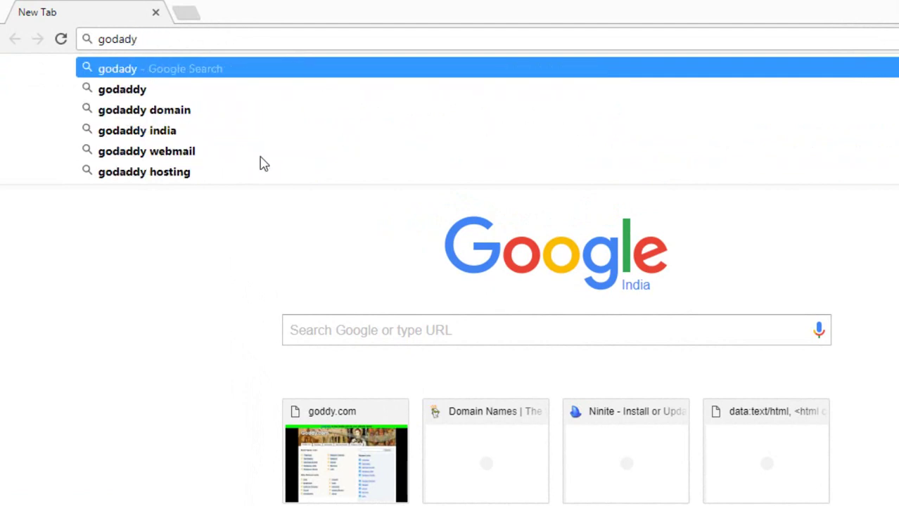
key("Down")
type(".com")
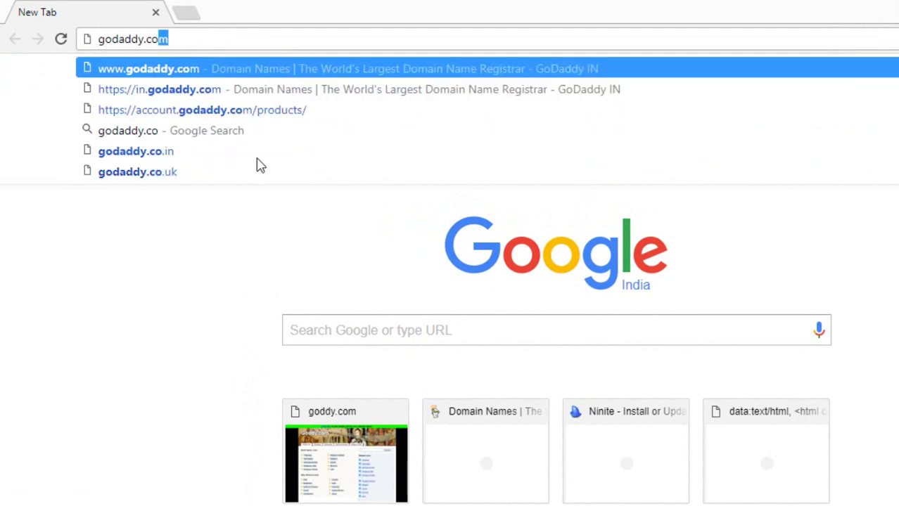
key("Return")
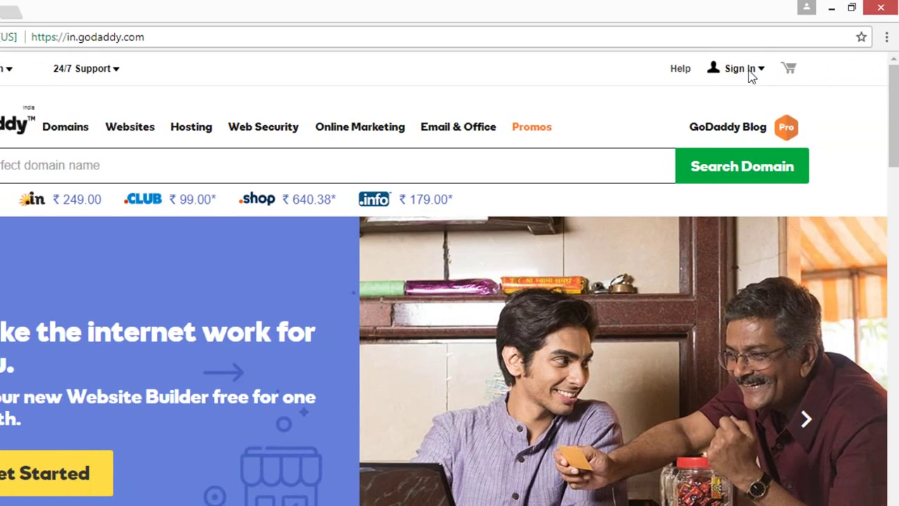
Sign in to GoDaddy with the account password and the texted two-step verification code
left_click(745, 73)
left_click(578, 198)
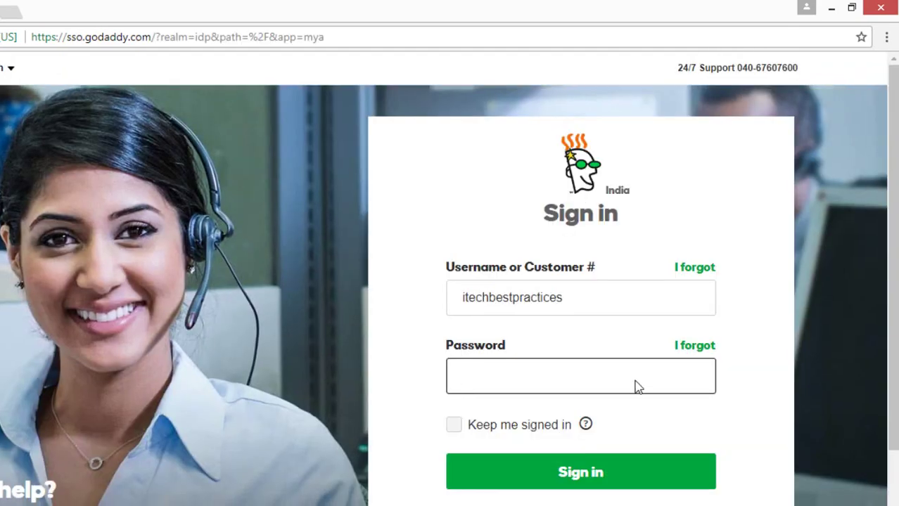
type("a••••••••")
left_click(592, 472)
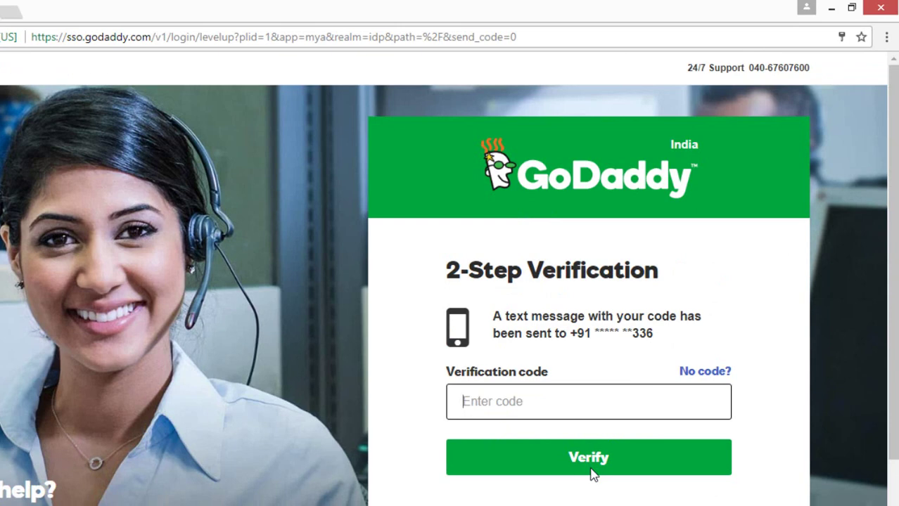
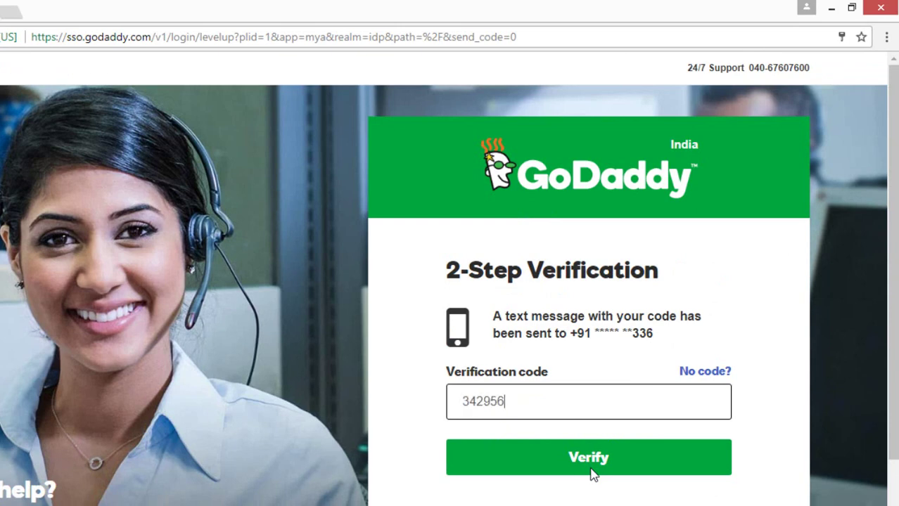
left_click(601, 458)
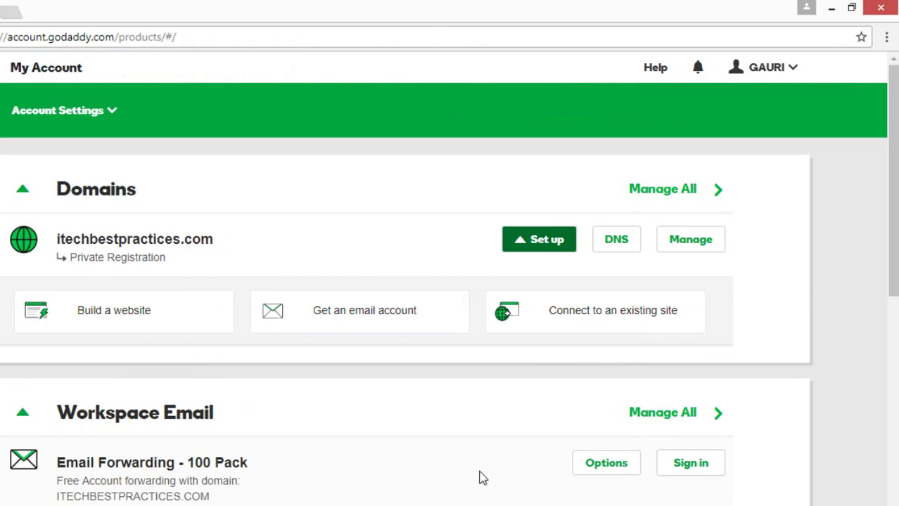
Launch the Workspace Control Center from the Email Forwarding plan and start a new forward
left_click(606, 465)
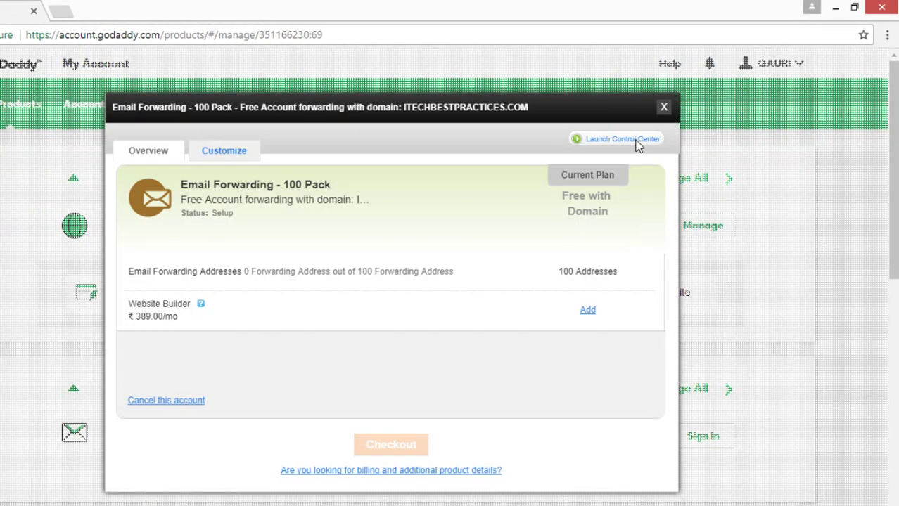
left_click(637, 140)
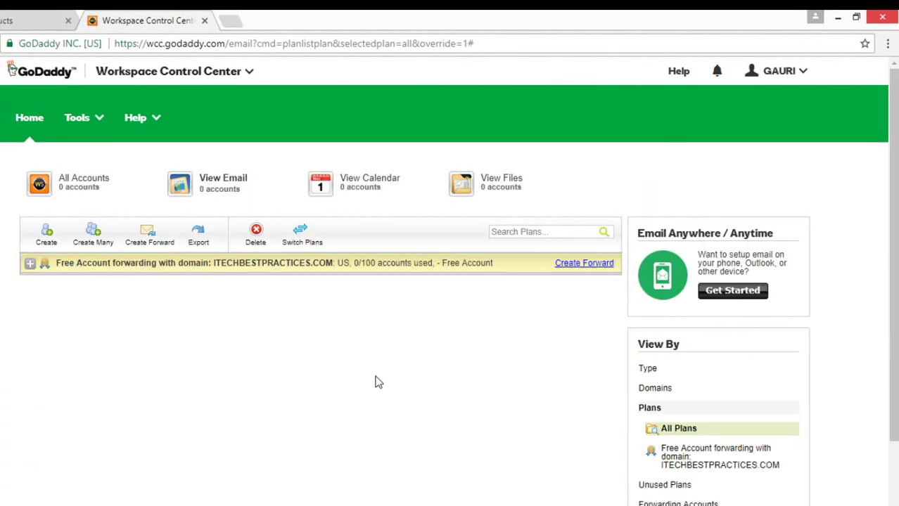
left_click(585, 264)
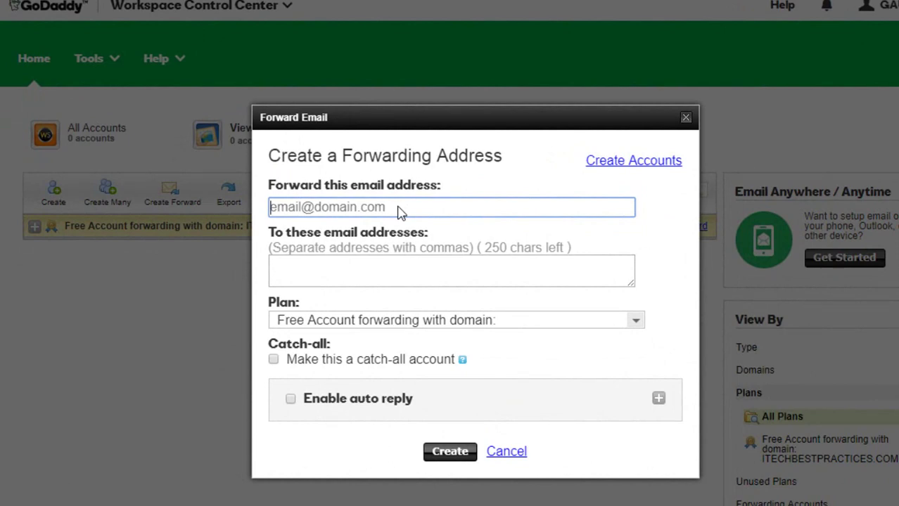
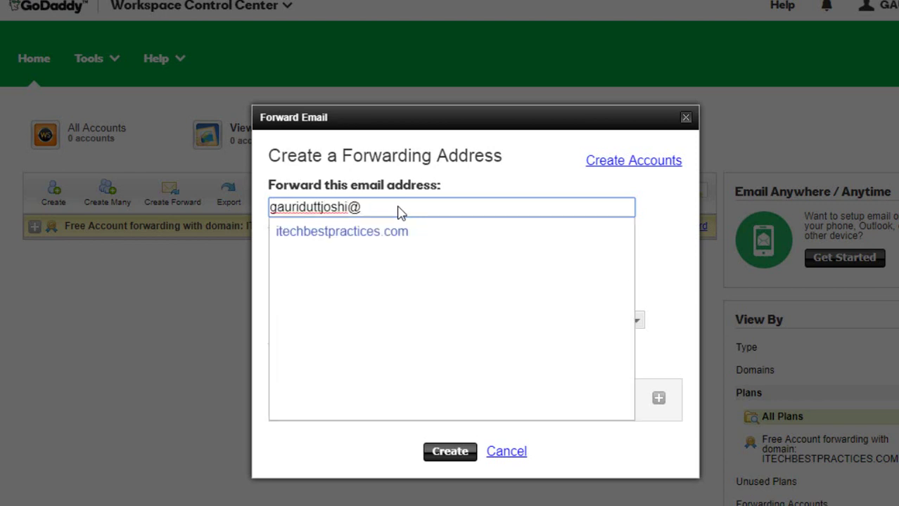
Create a forward from the itechbestpractices.com mailbox address to the demo Gmail address
key("Down")
key("Return")
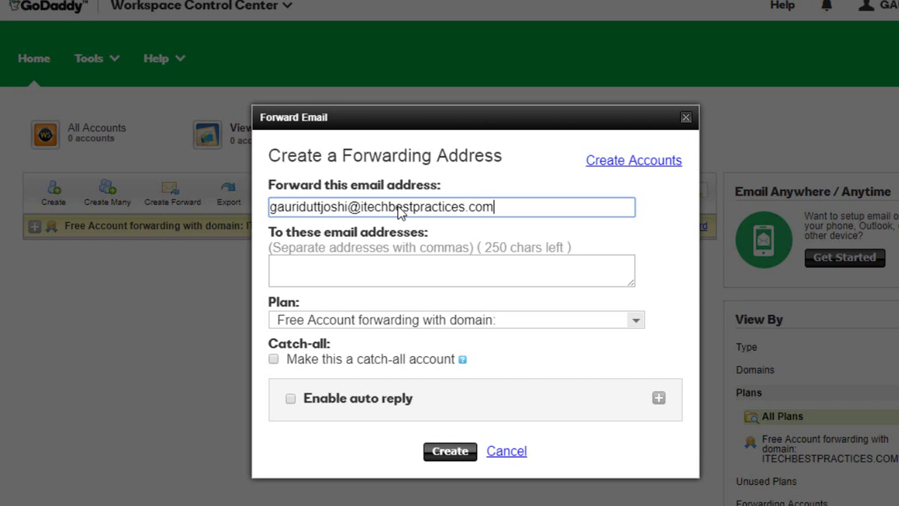
left_click(432, 276)
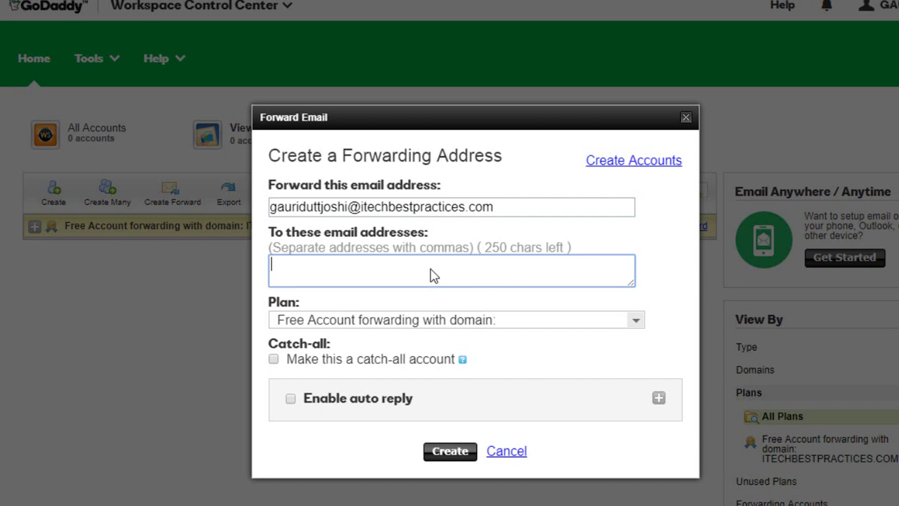
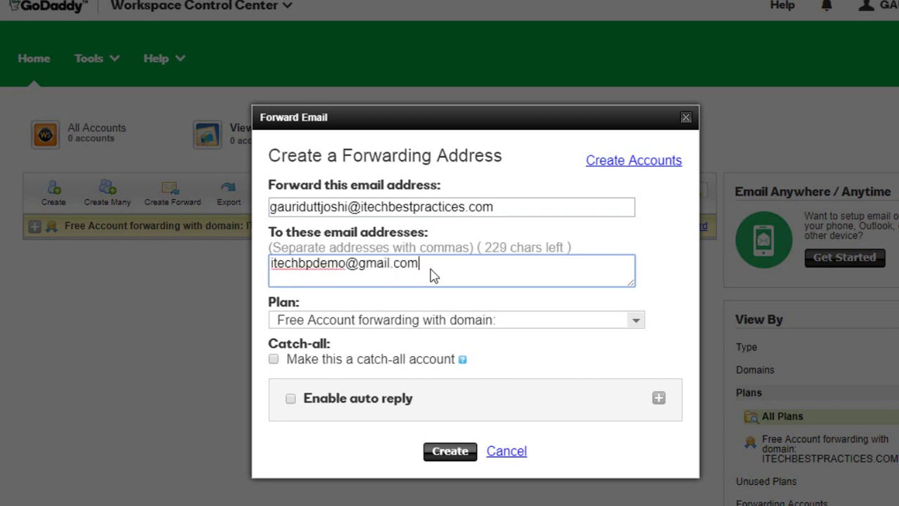
left_click_drag(449, 269, 181, 265)
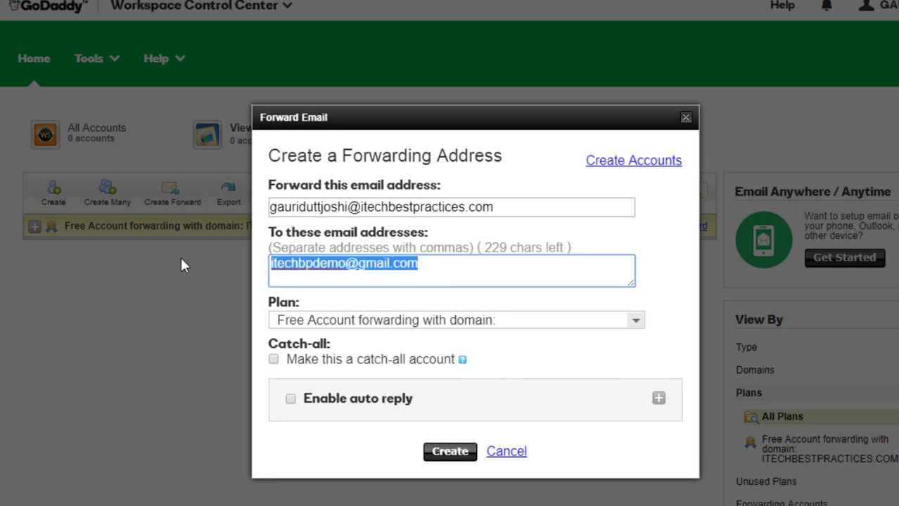
left_click(460, 456)
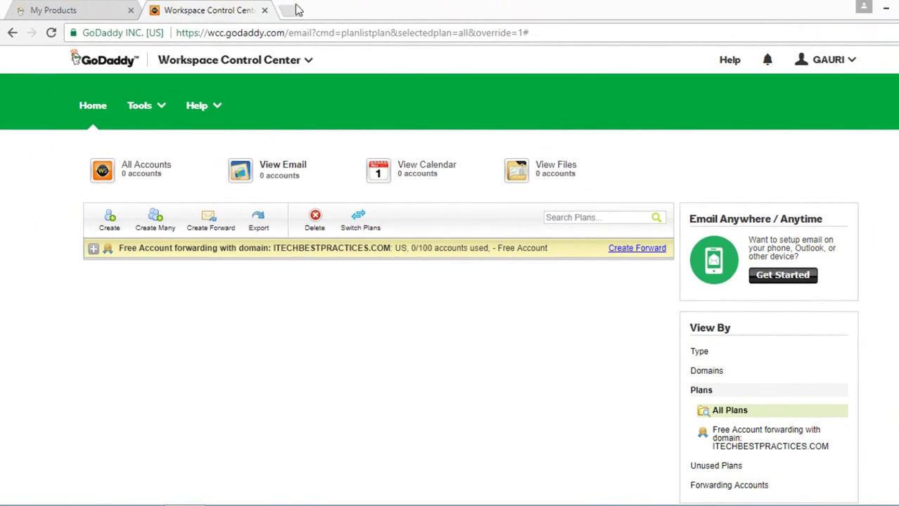
In a new tab, go to zoho.com/mail
left_click(289, 10)
type("zoh")
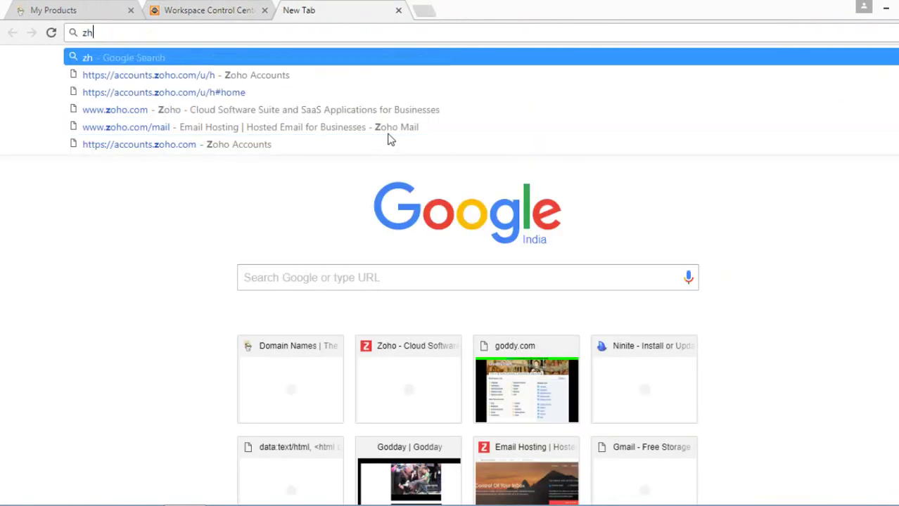
type("o")
key("BackSpace")
key("BackSpace")
type("o")
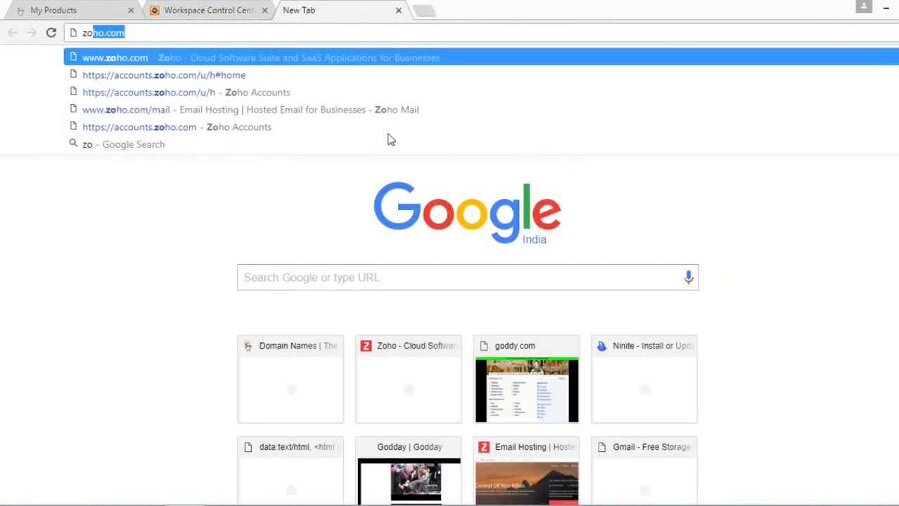
type("h")
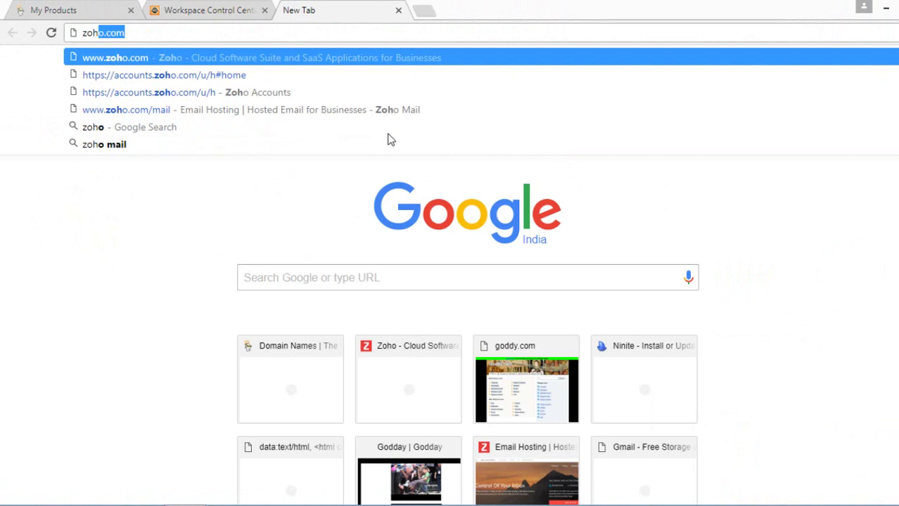
type("o.com/ma")
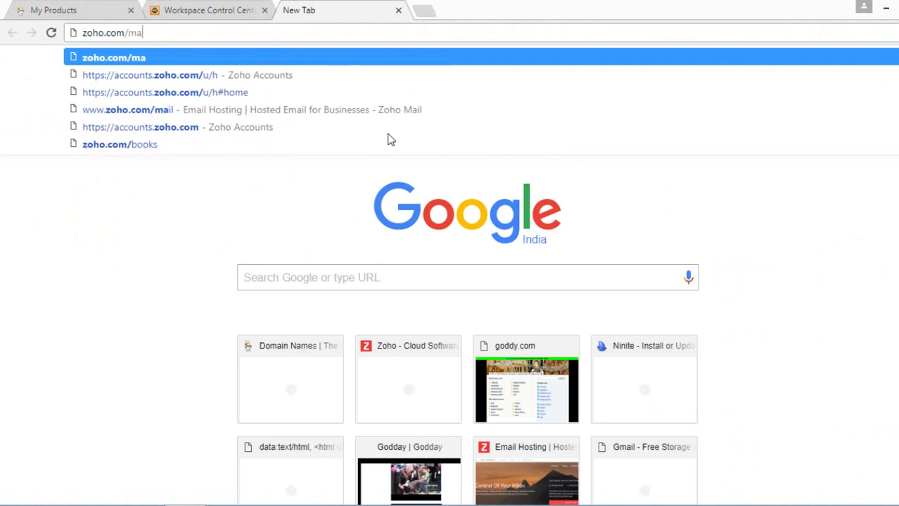
type("il")
key("Return")
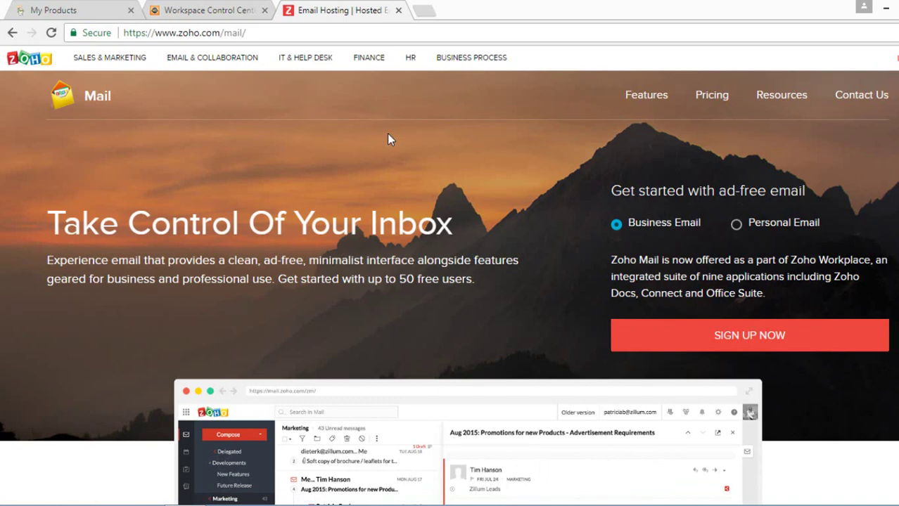
On Zoho's pricing page, choose SIGN UP under the FREE plan
left_click(755, 338)
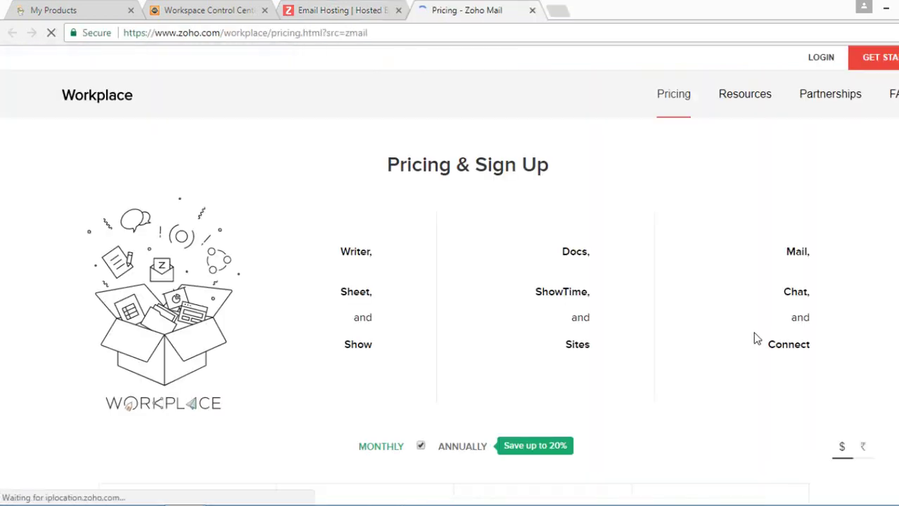
scroll(755, 338, "down", 5)
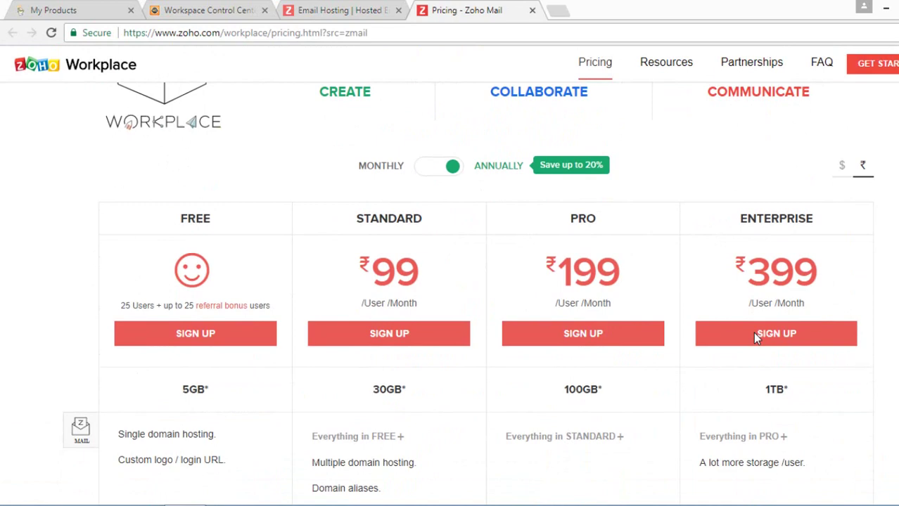
scroll(661, 372, "down", 2)
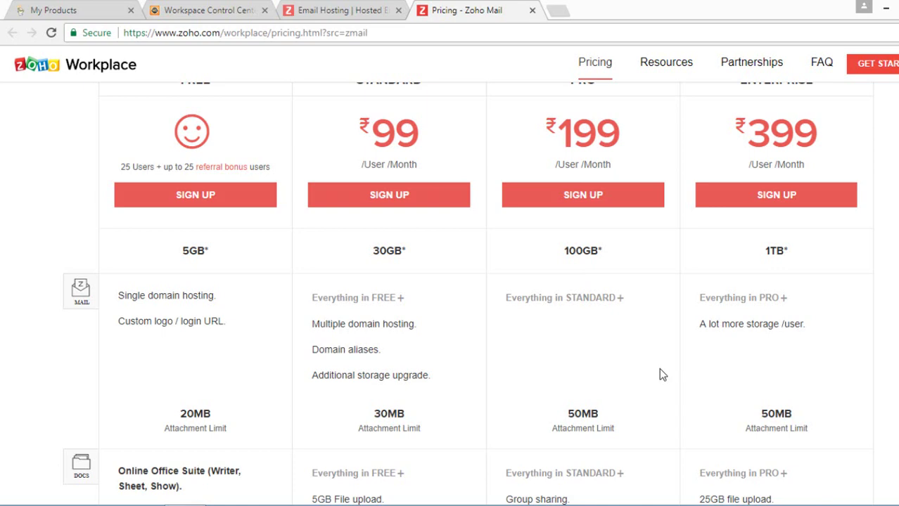
scroll(288, 366, "down", 1)
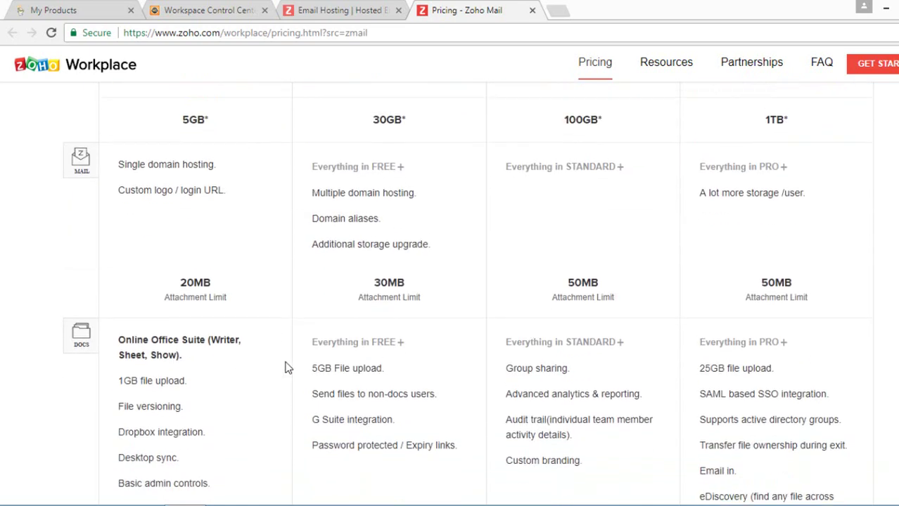
scroll(288, 367, "up", 1)
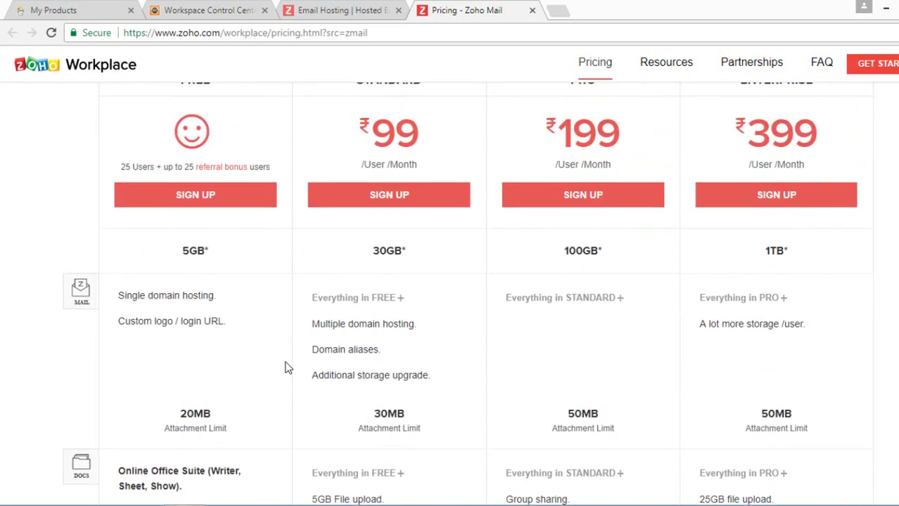
scroll(287, 367, "down", 2)
scroll(287, 367, "up", 3)
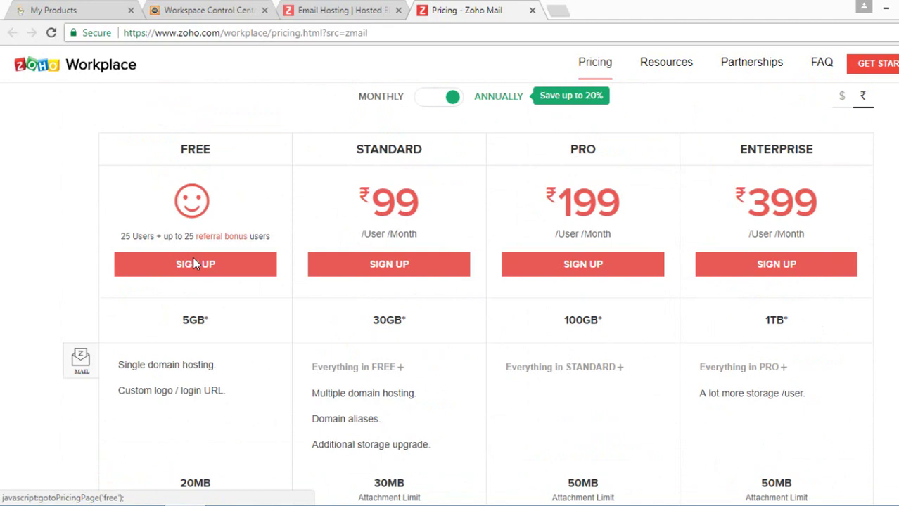
left_click(194, 262)
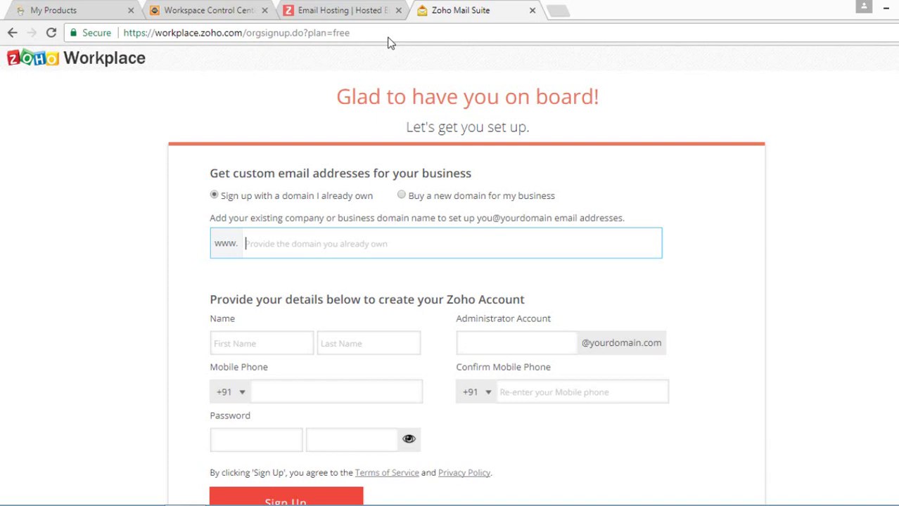
Enter domain itechbestpractices.com, the administrator's first and last name, and the admin account name
type("itechb")
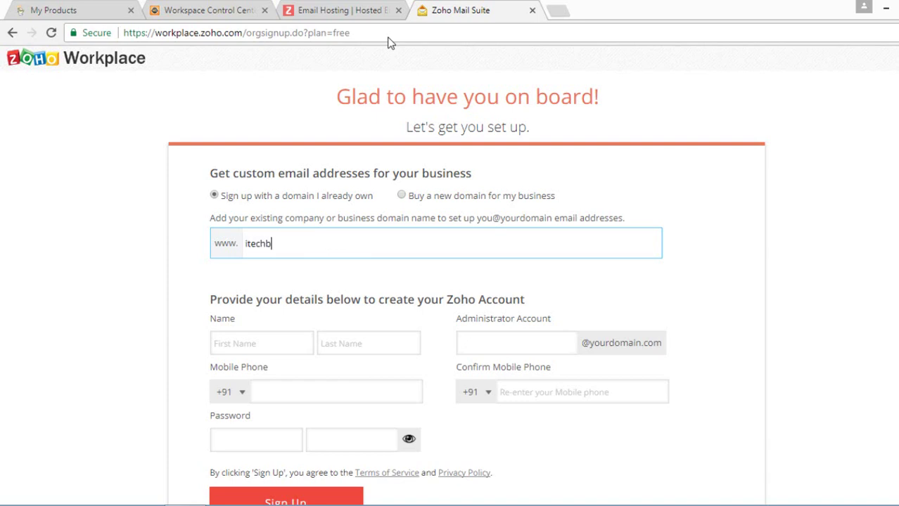
type("estpractices.com")
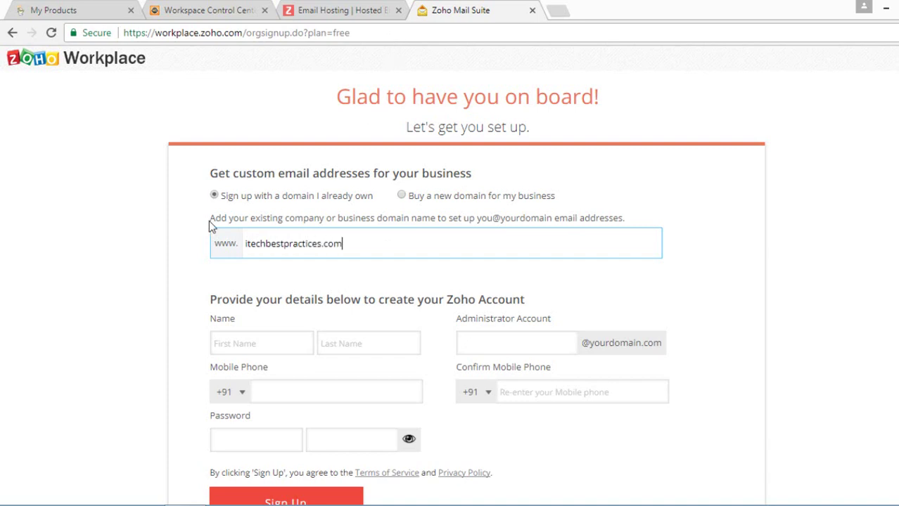
left_click(243, 347)
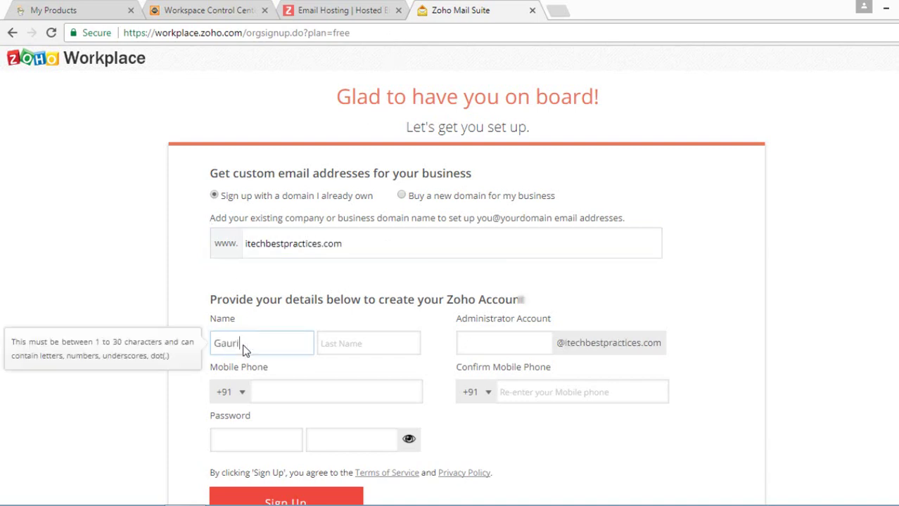
key("Tab")
key("Tab")
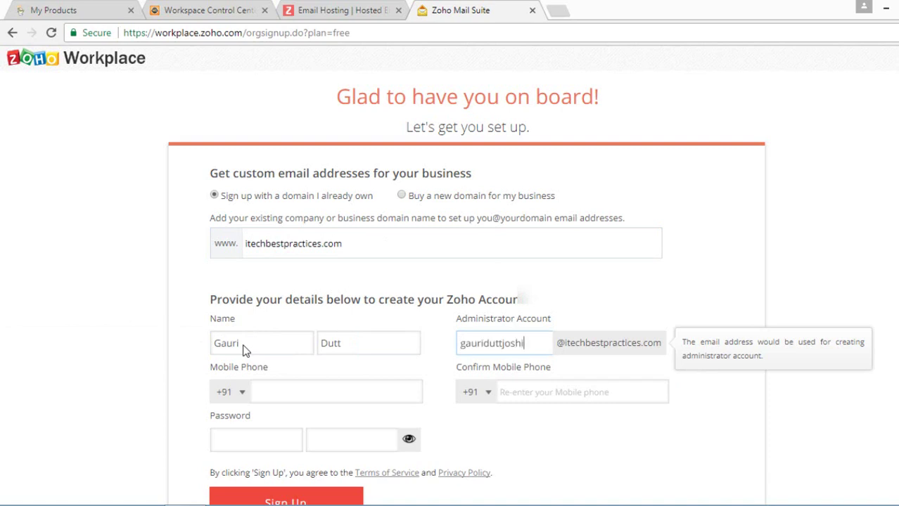
Fill in and confirm the mobile number and password, then submit the sign-up
scroll(281, 317, "down", 2)
left_click(321, 297)
type("880")
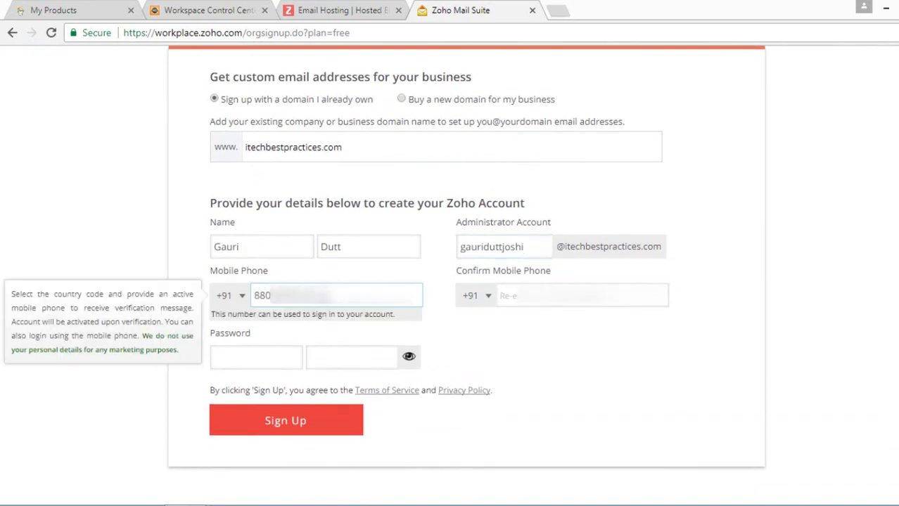
key("Tab")
type("880")
left_click(267, 353)
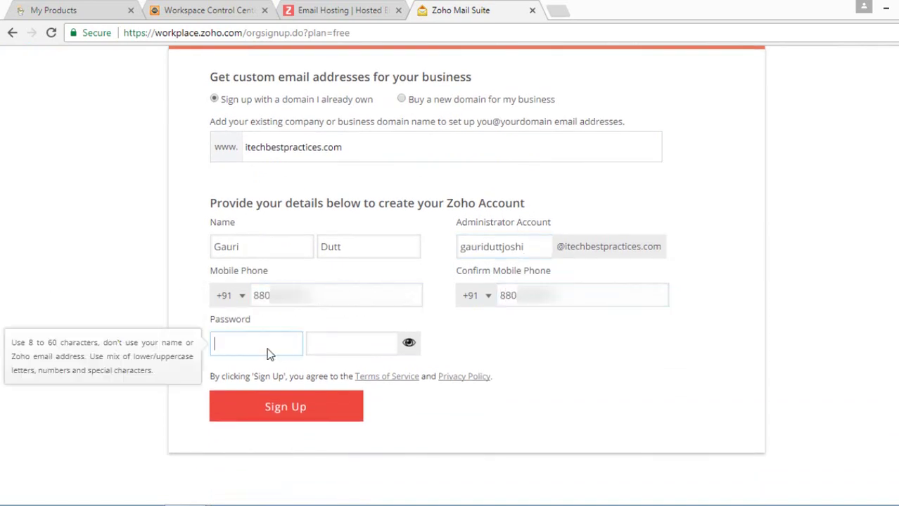
type("*********")
left_click(341, 345)
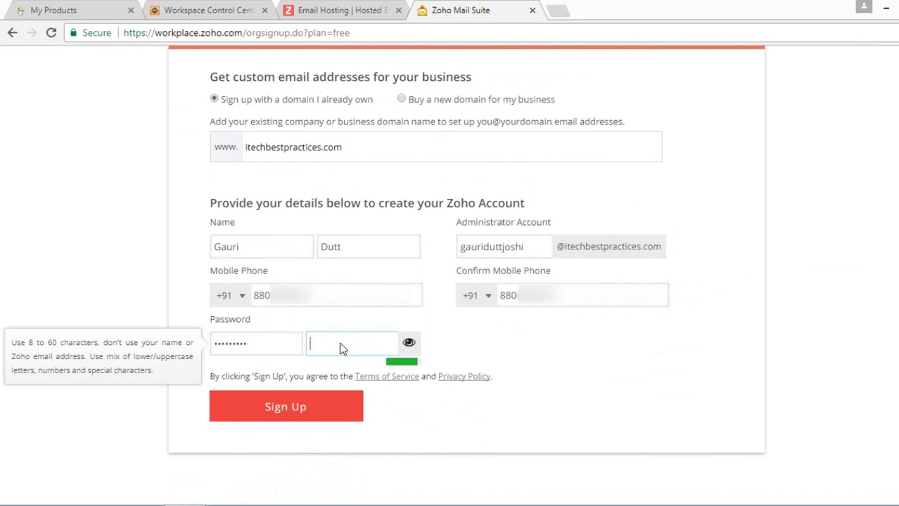
type("*********")
left_click(284, 408)
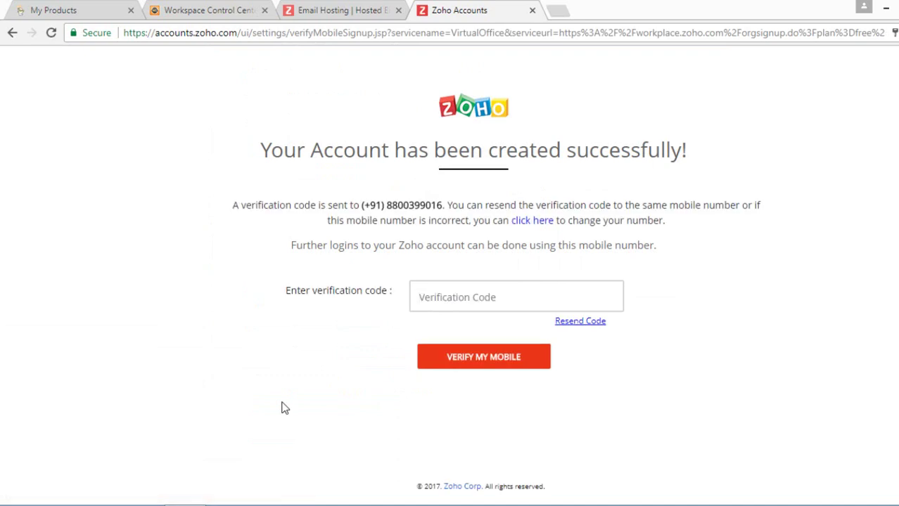
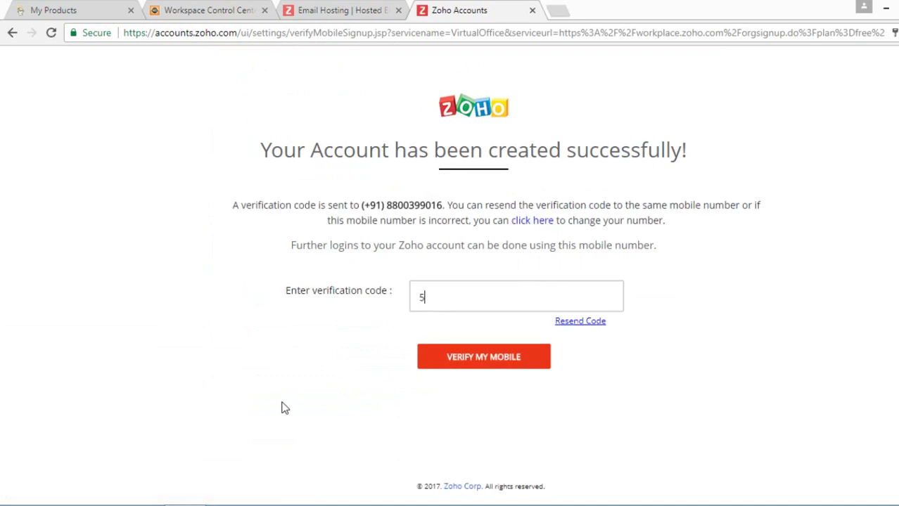
Verify the mobile number with the SMS code received from Zoho
left_click(486, 356)
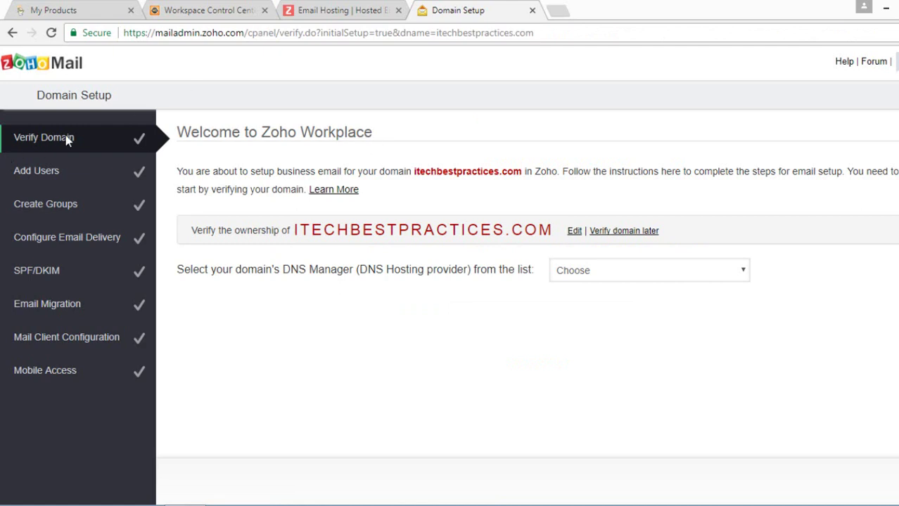
Choose GoDaddy as DNS manager and copy the CNAME Name/Host verification code
left_click(668, 281)
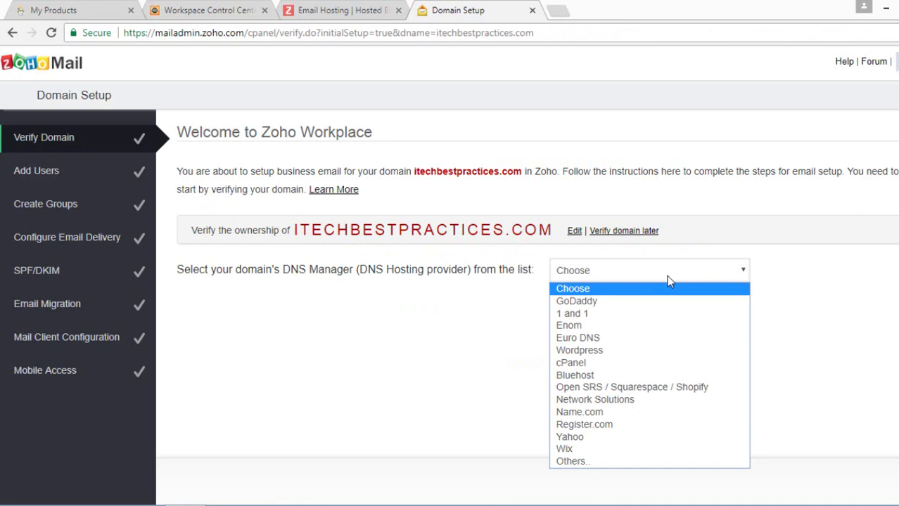
left_click(584, 307)
scroll(584, 305, "down", 1)
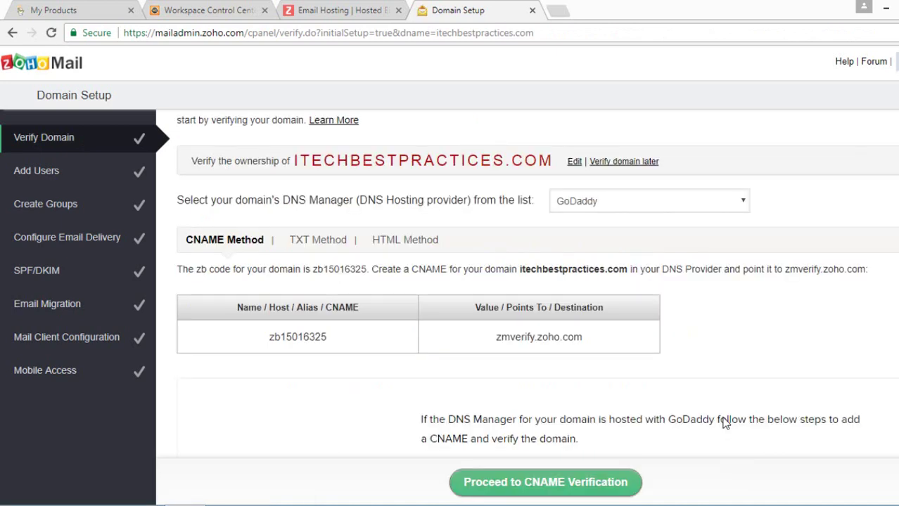
double_click(298, 338)
right_click(298, 341)
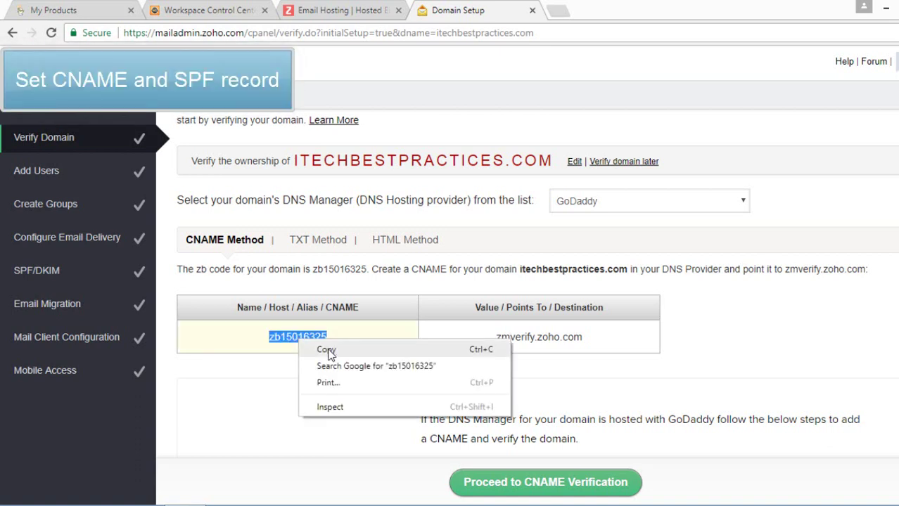
left_click(327, 349)
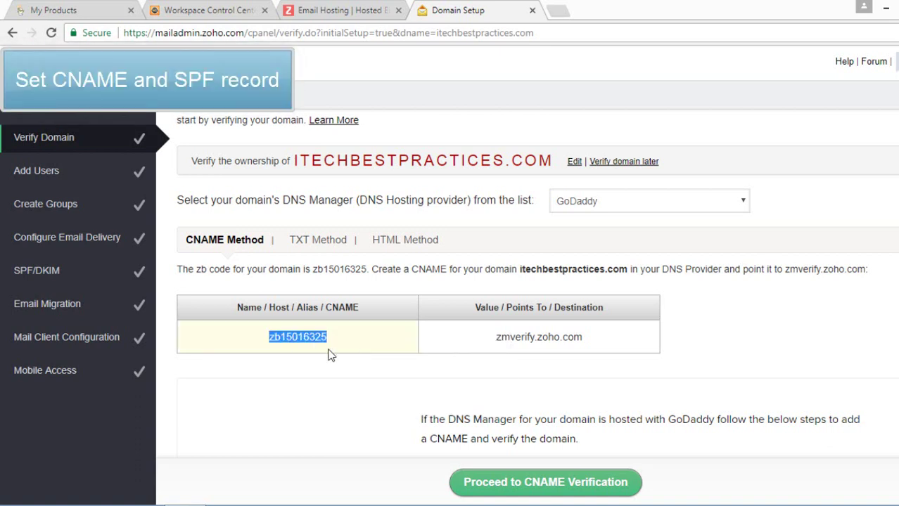
Back in GoDaddy, open DNS Management for itechbestpractices.com through My Products
left_click(216, 11)
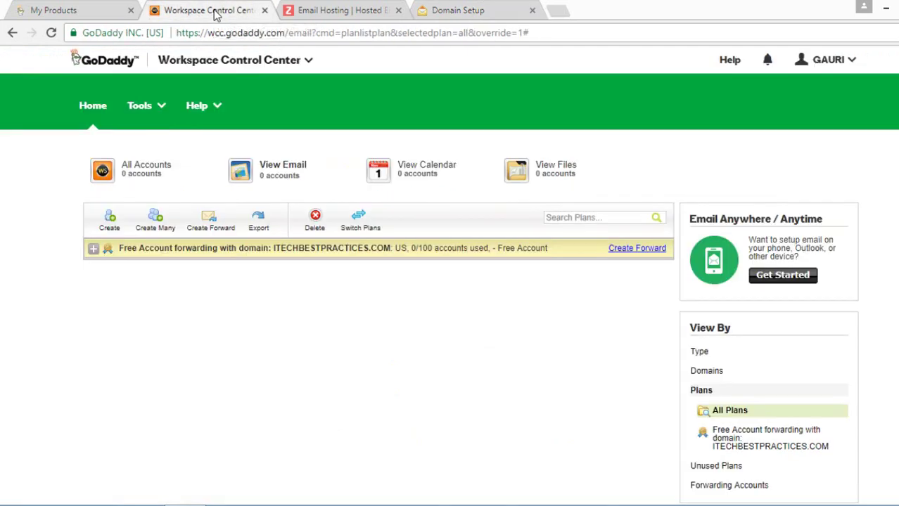
left_click(842, 61)
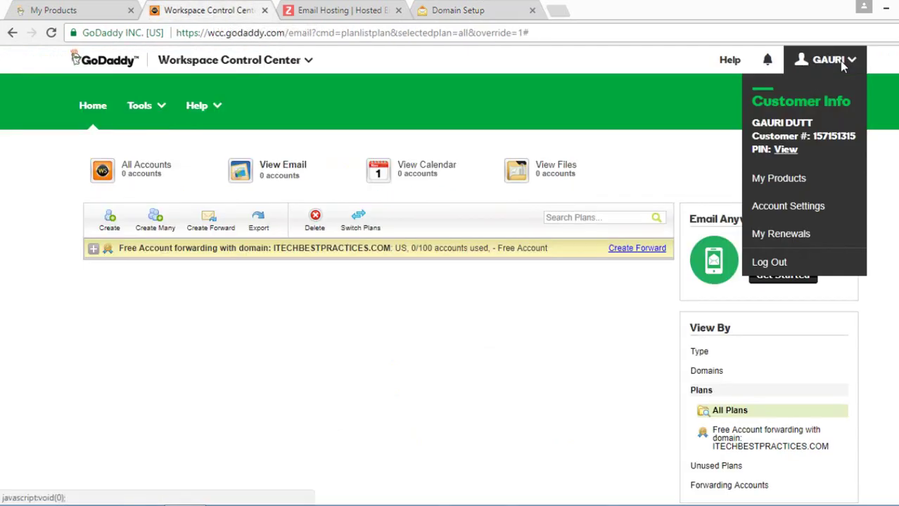
left_click(804, 184)
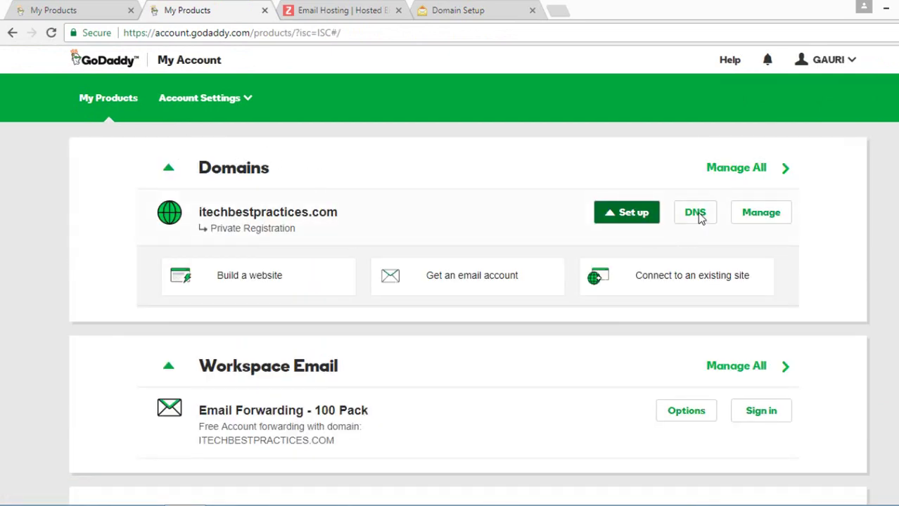
left_click(756, 214)
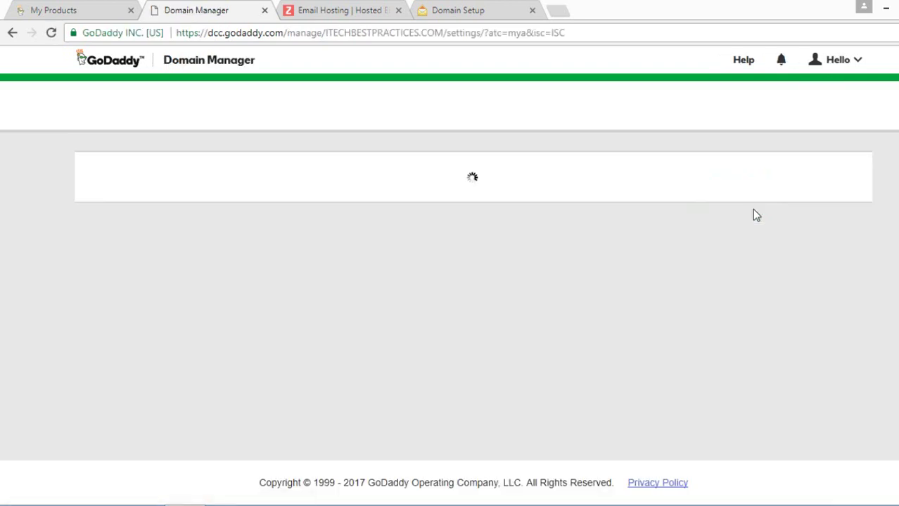
scroll(729, 269, "down", 4)
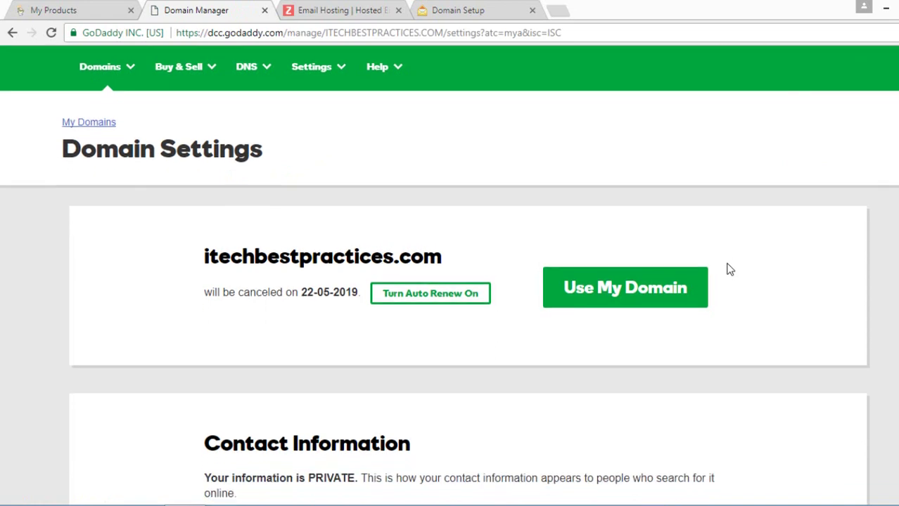
scroll(730, 270, "down", 4)
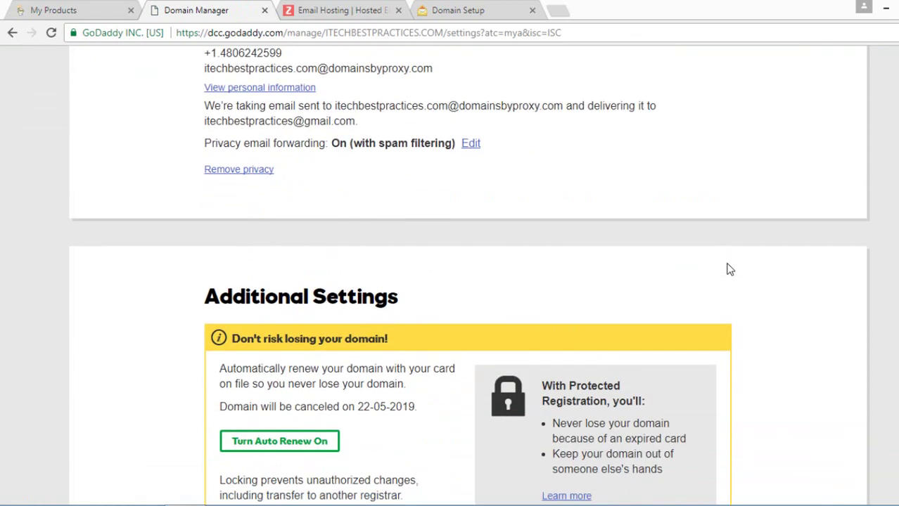
scroll(730, 270, "down", 4)
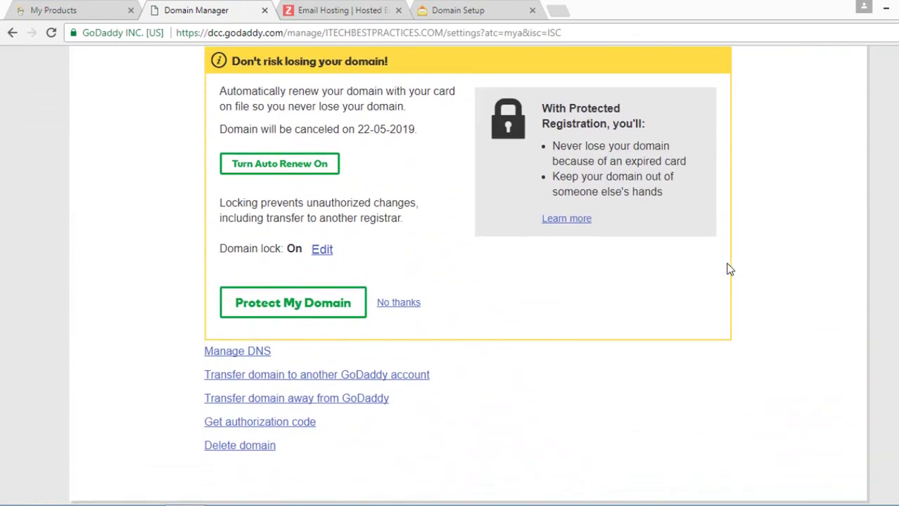
left_click(251, 353)
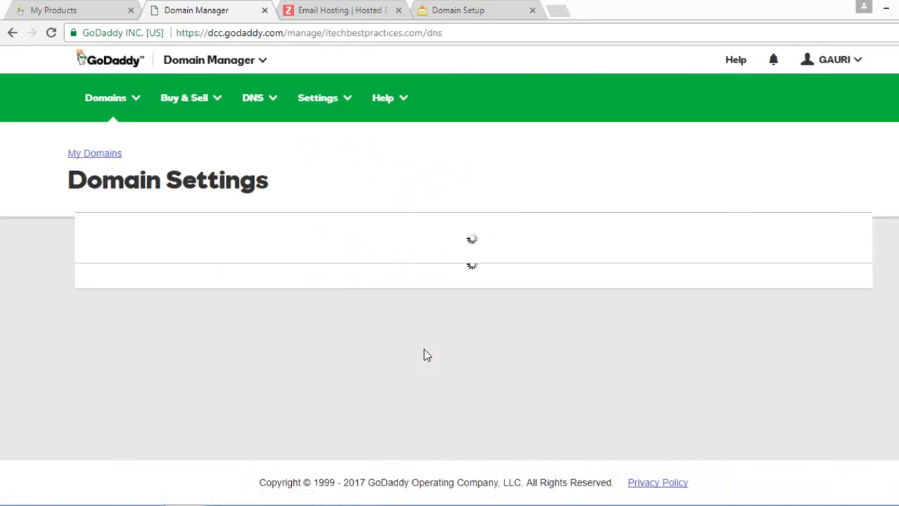
scroll(424, 355, "down", 1)
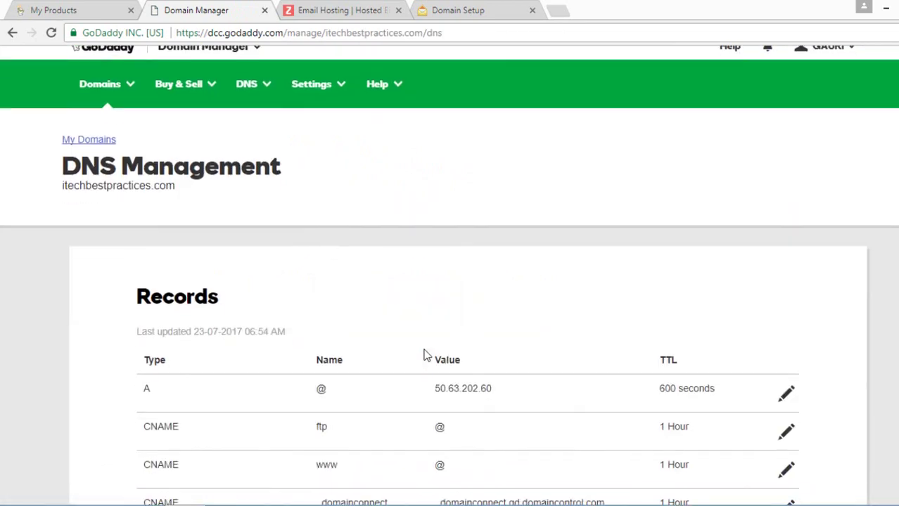
scroll(424, 355, "down", 6)
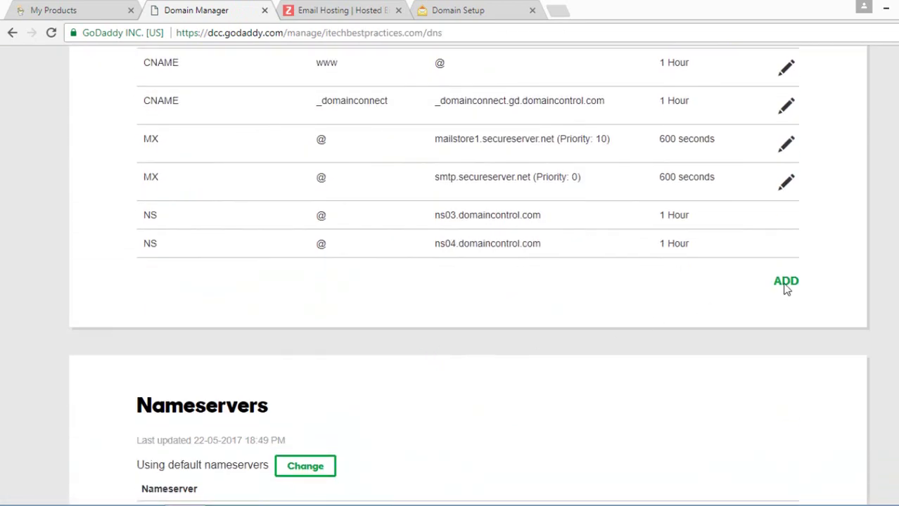
Start a new CNAME record in GoDaddy DNS with host zb15016325
left_click(785, 283)
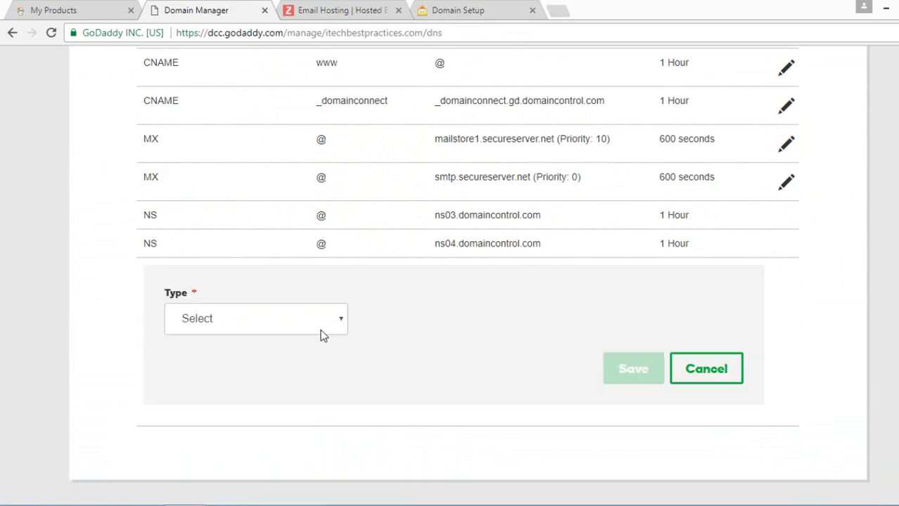
left_click(320, 325)
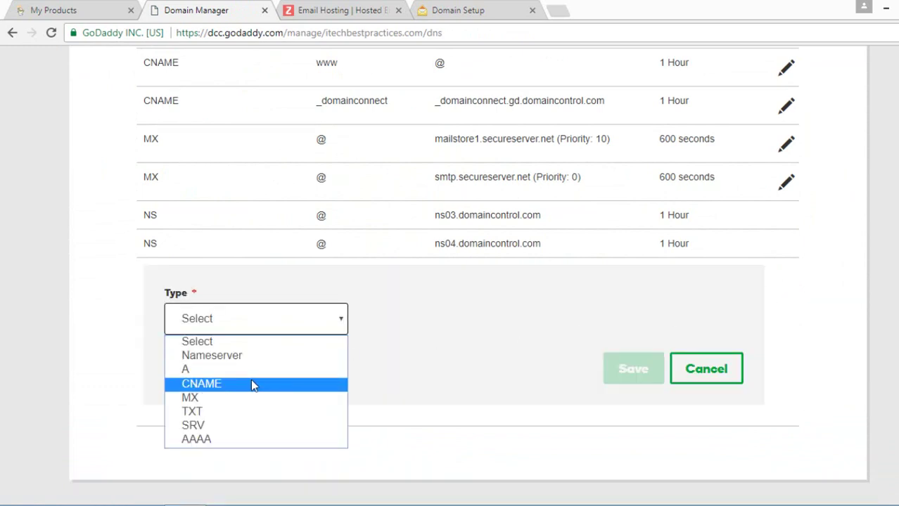
left_click(251, 381)
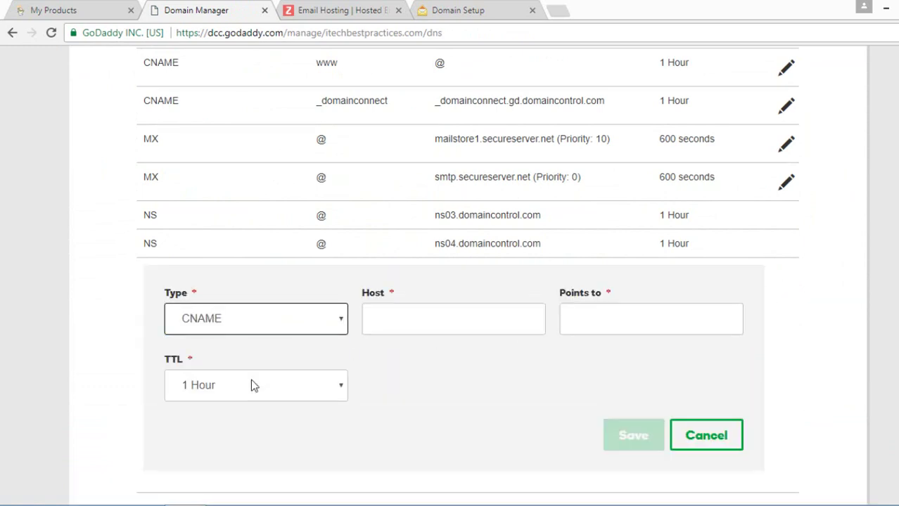
left_click(391, 331)
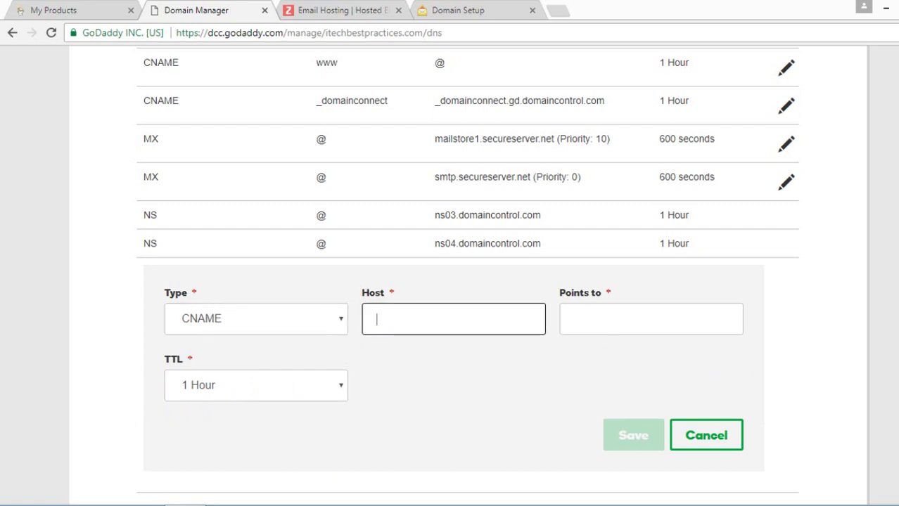
key("ctrl+v")
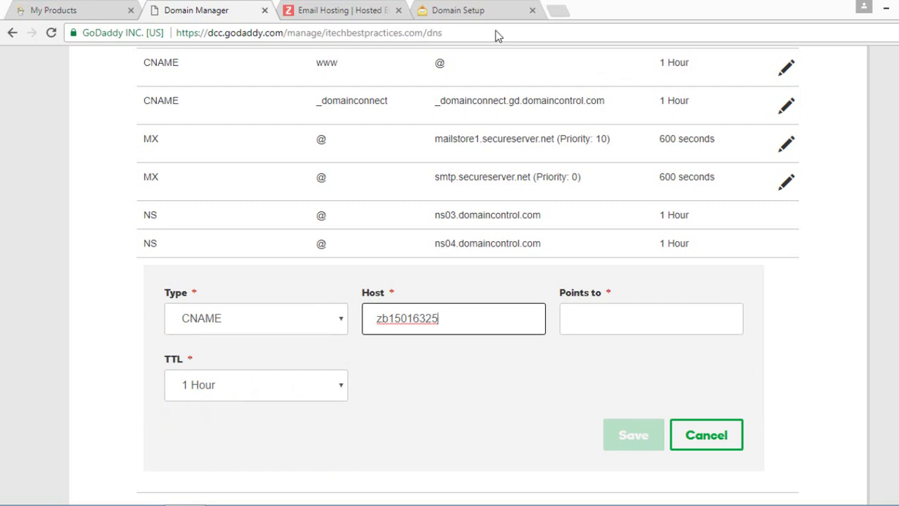
Copy zmverify.zoho.com from Zoho into the record's Points to field and save the CNAME
left_click(472, 10)
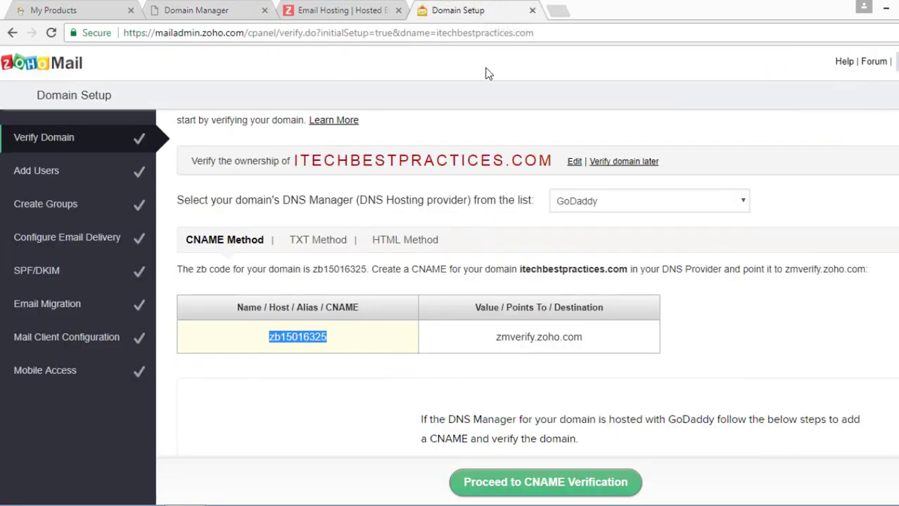
left_click(548, 339)
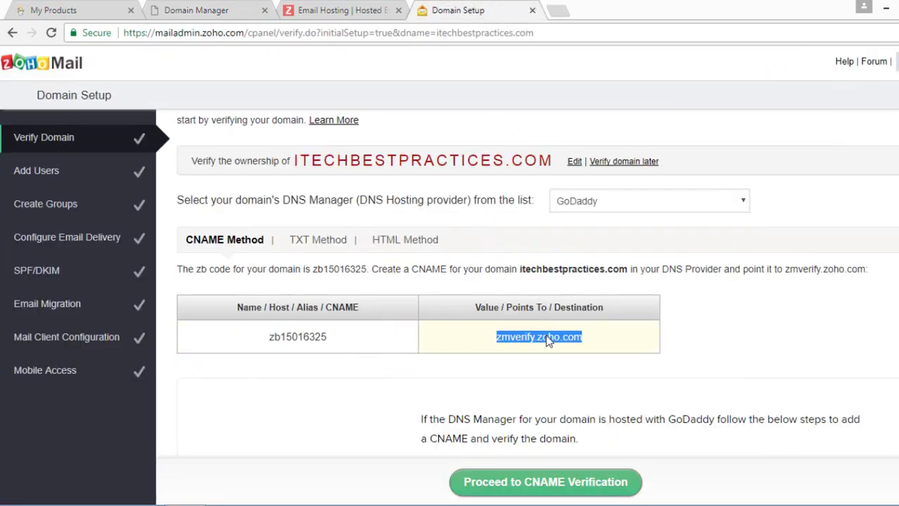
right_click(548, 339)
left_click(575, 344)
left_click(197, 12)
left_click(614, 322)
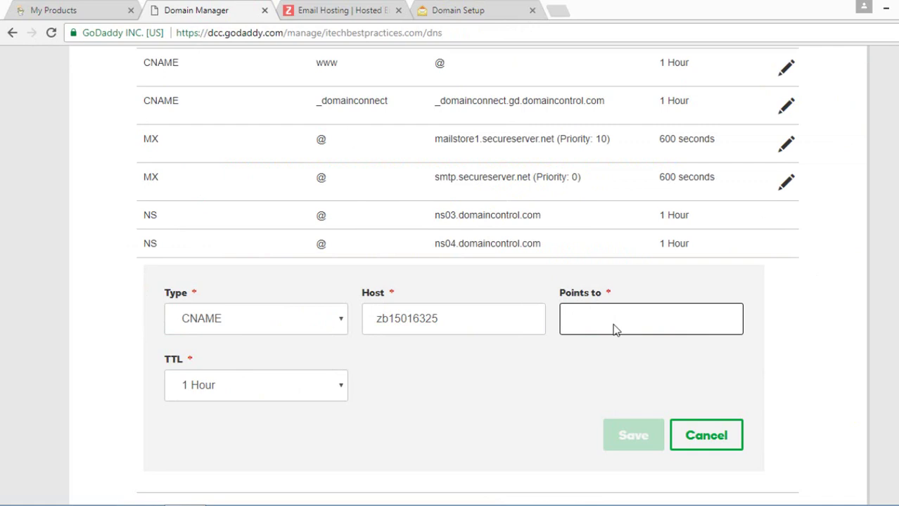
key("ctrl+v")
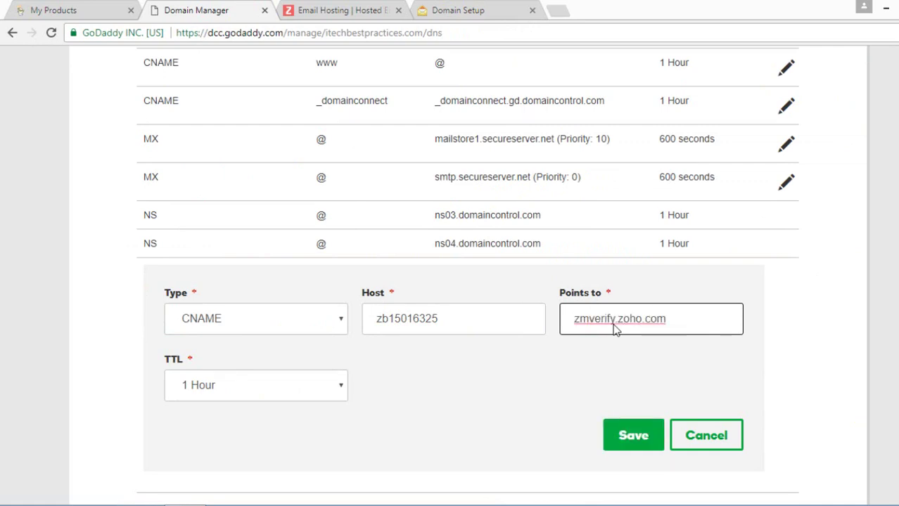
left_click(636, 437)
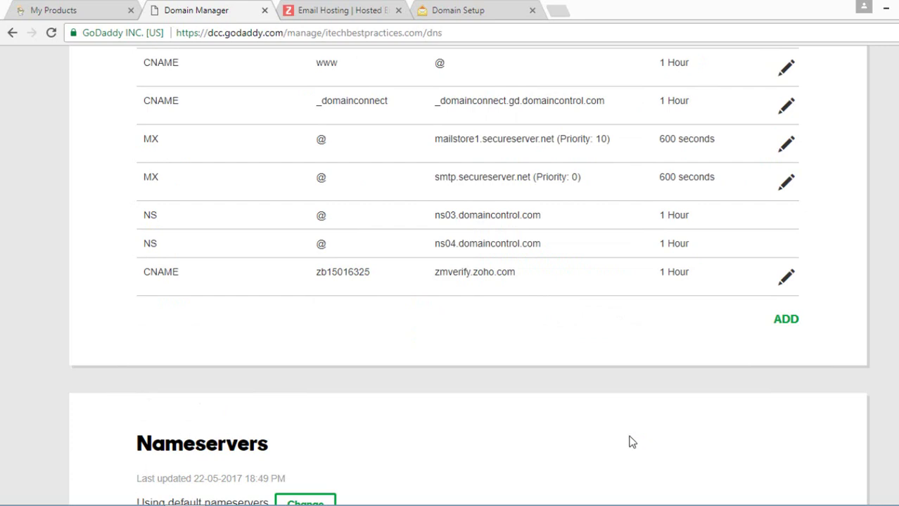
Run Zoho's CNAME verification for itechbestpractices.com and continue to creating the domain email account
left_click(463, 15)
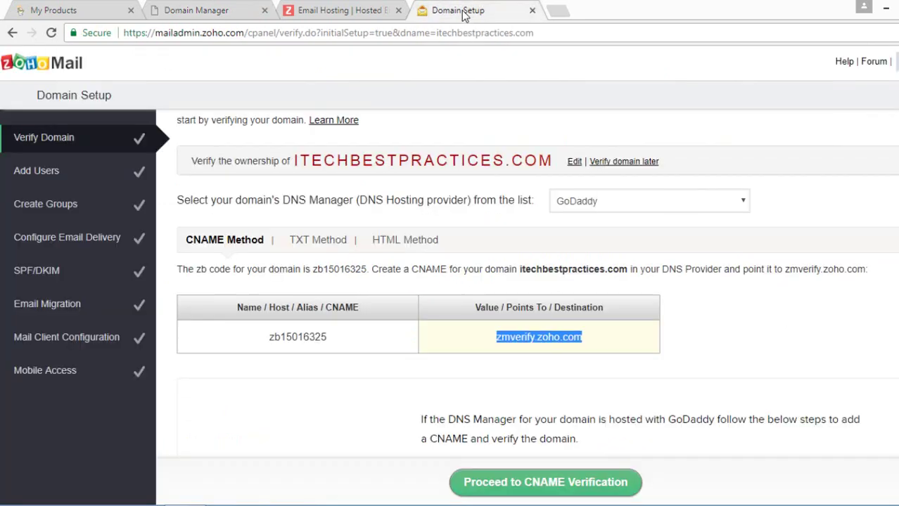
left_click(571, 482)
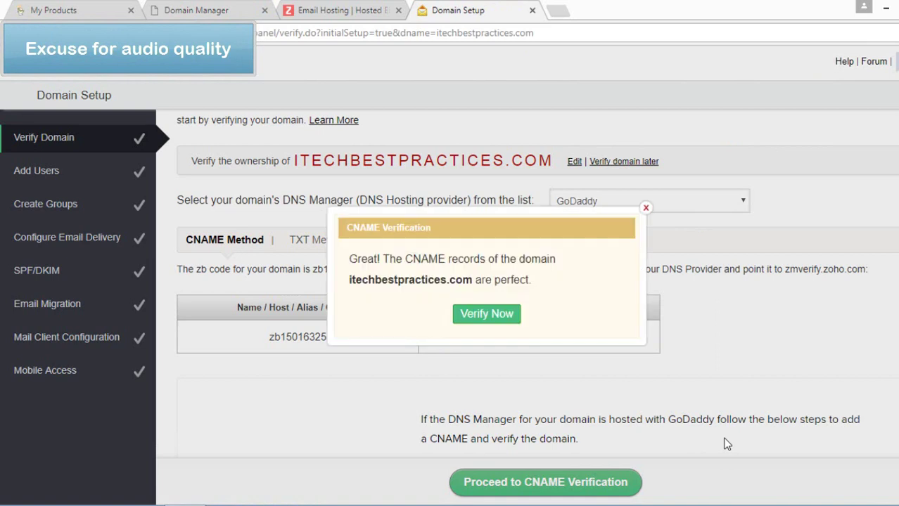
left_click(486, 314)
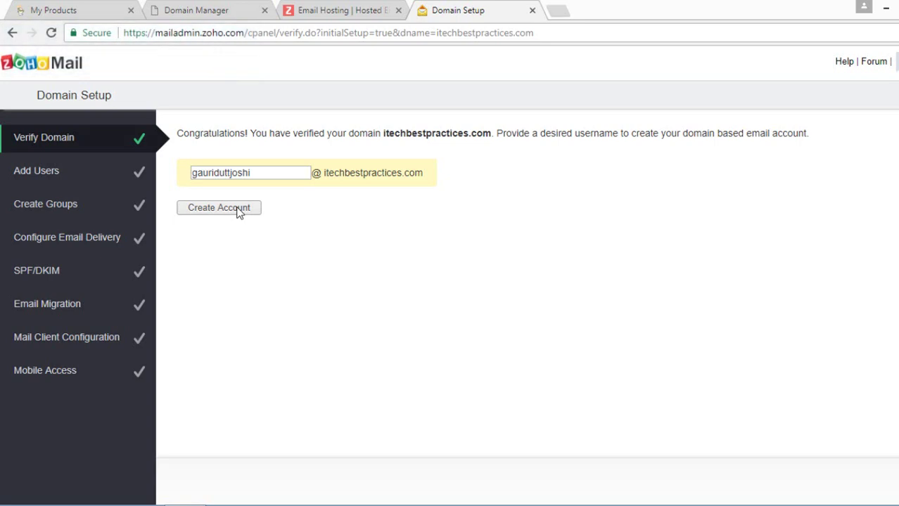
left_click(239, 211)
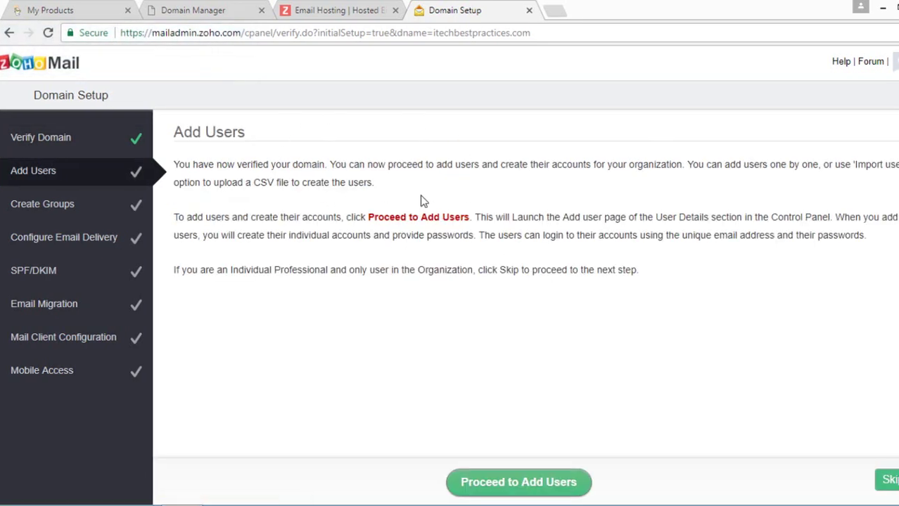
Skip the Add Users and Groups steps and continue past Email Delivery to SPF/DKIM
left_click(890, 480)
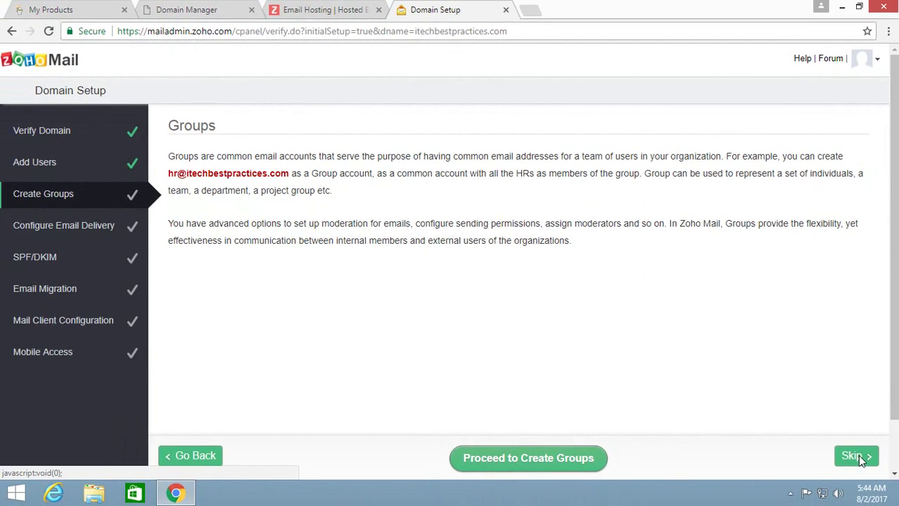
left_click(853, 456)
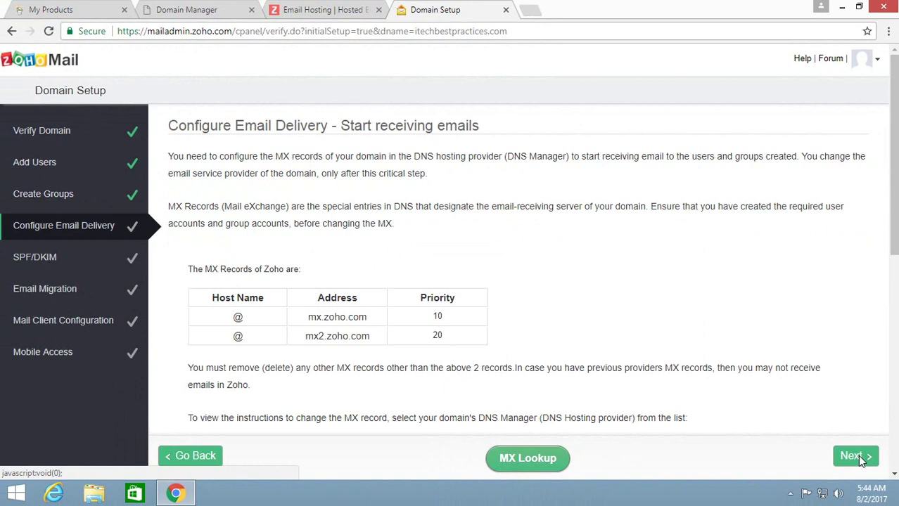
left_click(860, 458)
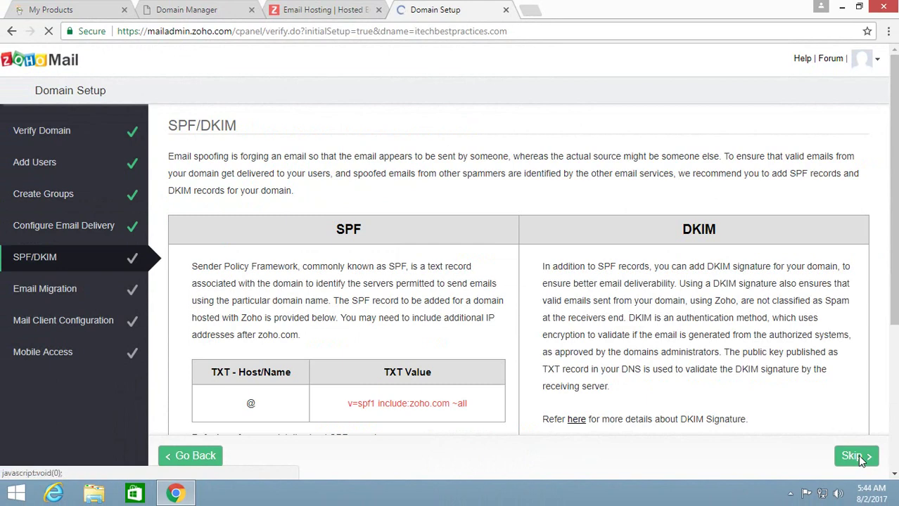
scroll(857, 458, "down", 1)
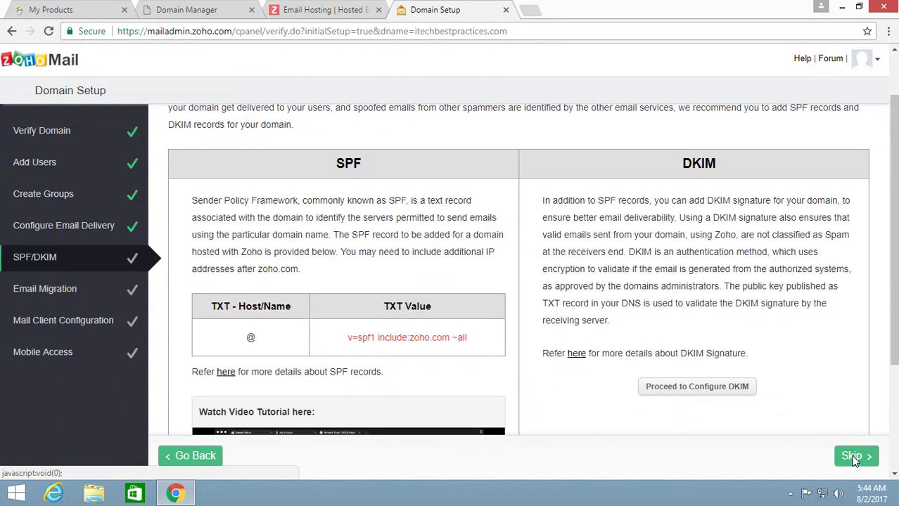
scroll(854, 458, "up", 1)
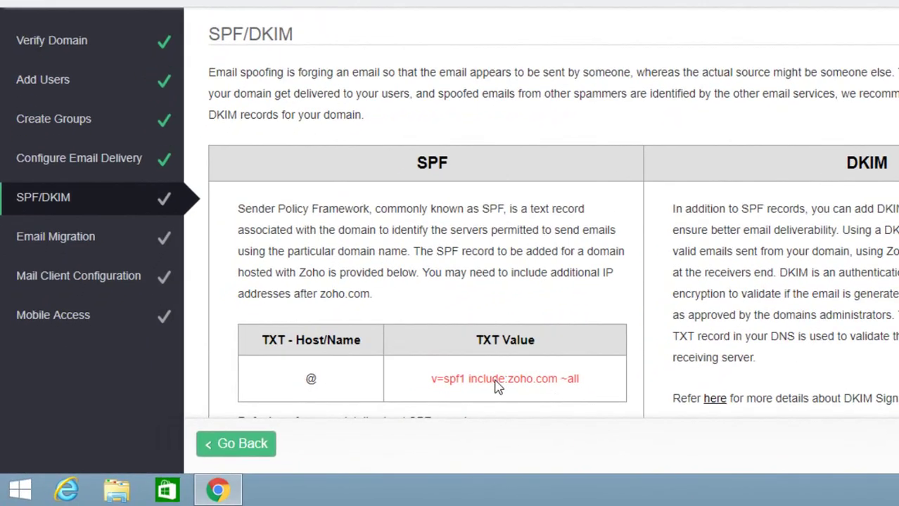
Copy the SPF value v=spf1 include:zoho.com ~all and start a new TXT record in GoDaddy
triple_click(497, 386)
right_click(497, 386)
left_click(527, 391)
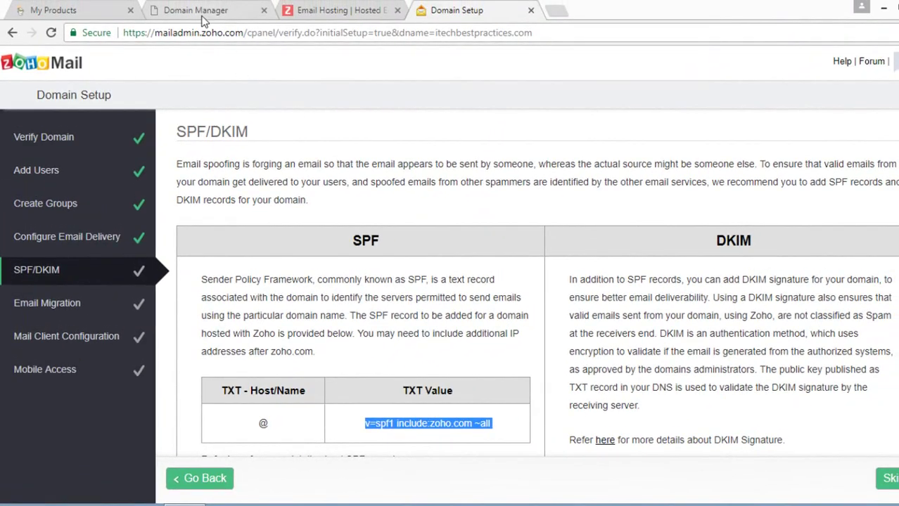
left_click(202, 15)
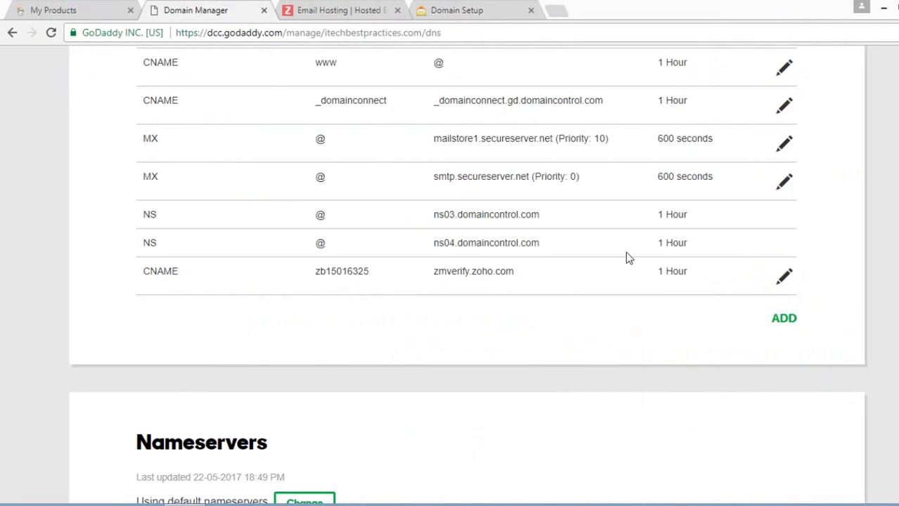
left_click(784, 320)
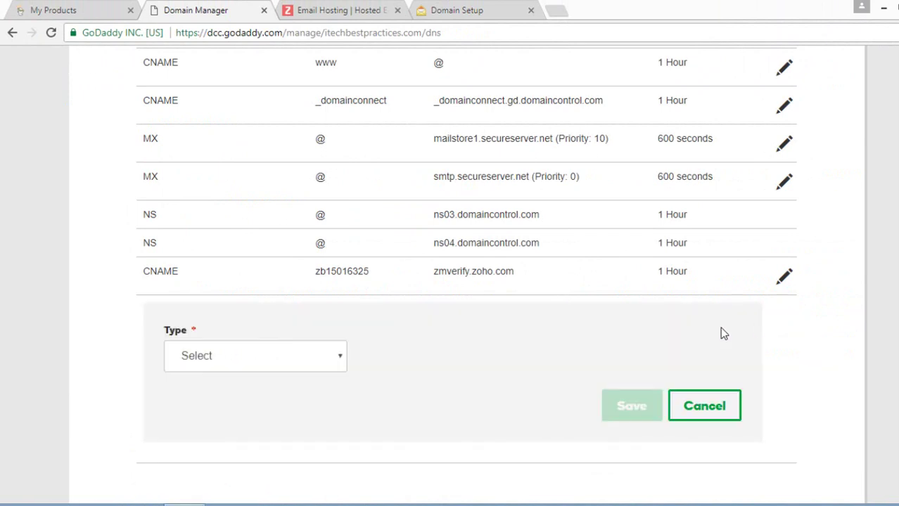
left_click(295, 367)
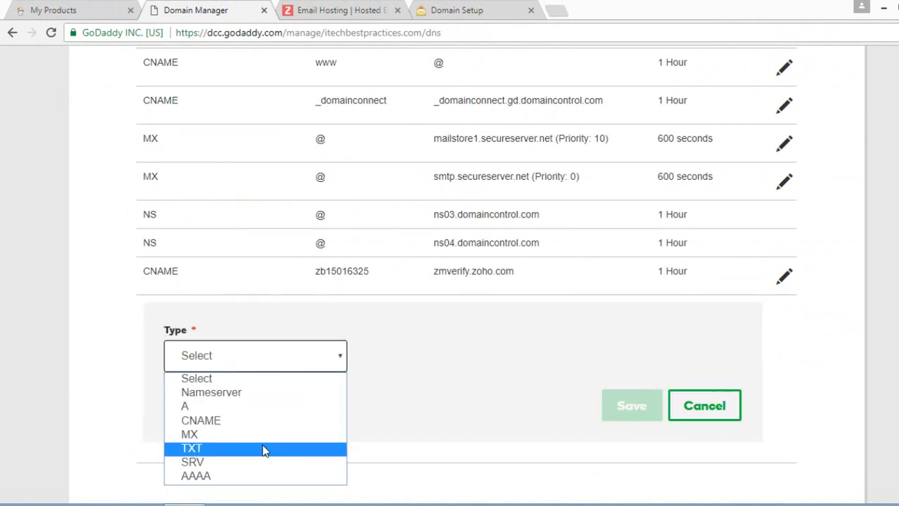
left_click(262, 447)
Fill the TXT record with the SPF value and host @, and save it
left_click(593, 362)
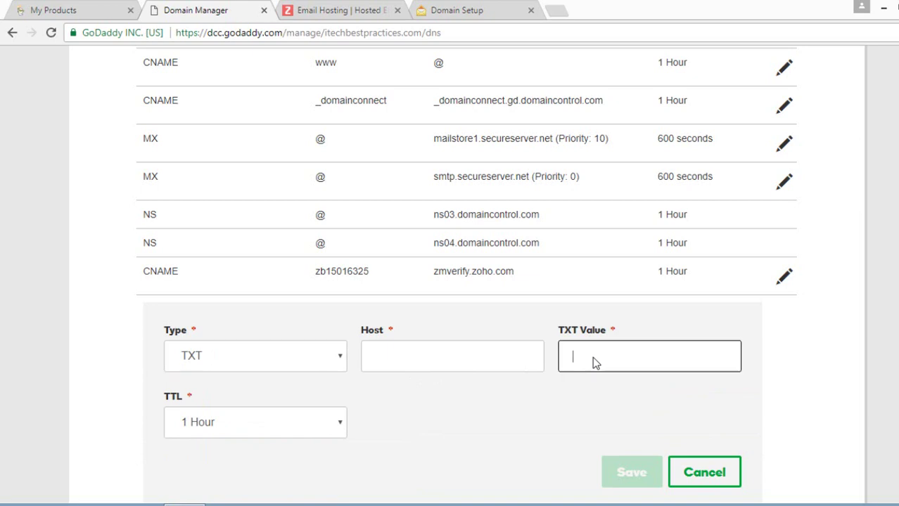
key("ctrl+v")
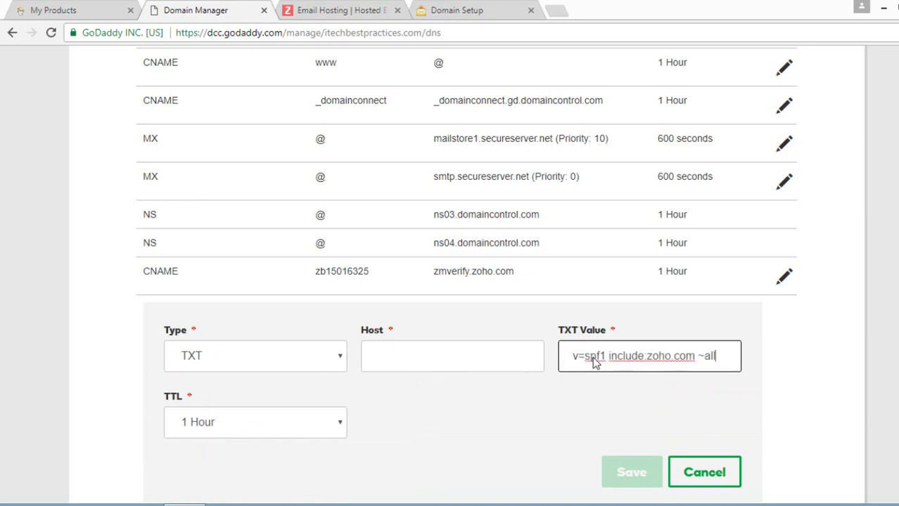
left_click(450, 373)
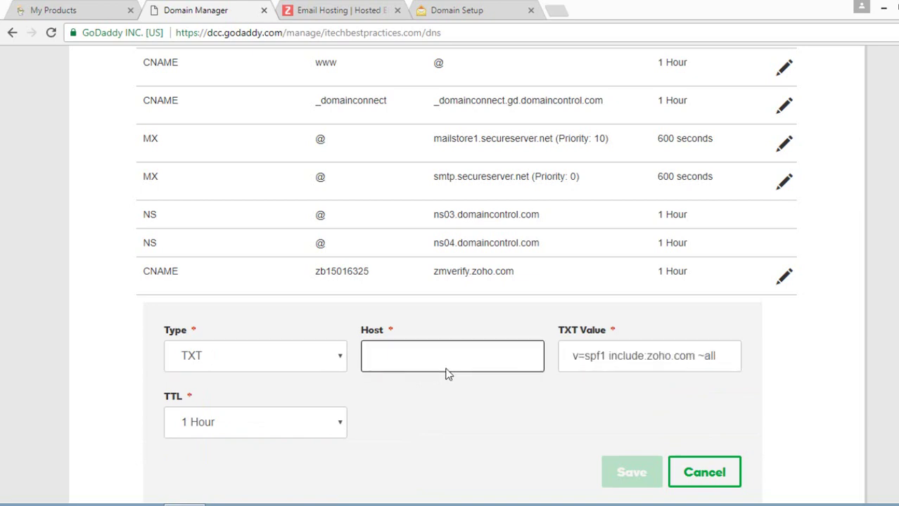
type("@")
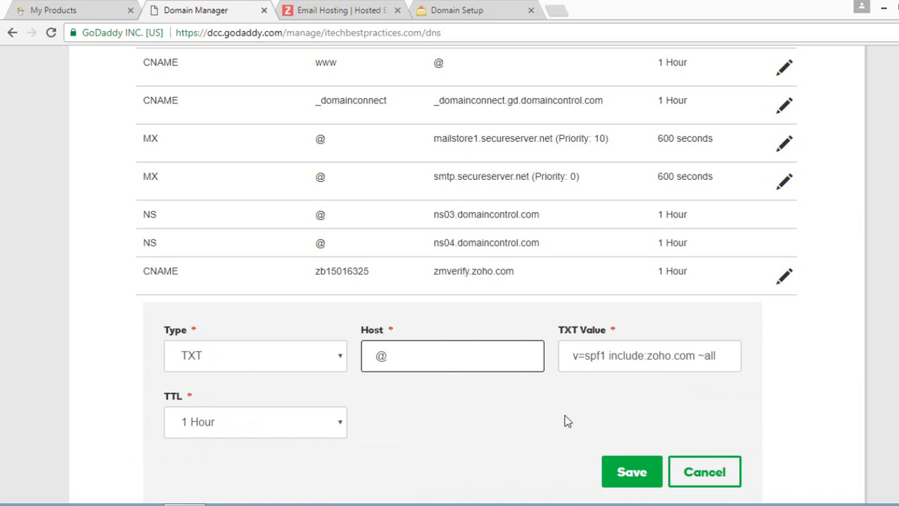
left_click(624, 474)
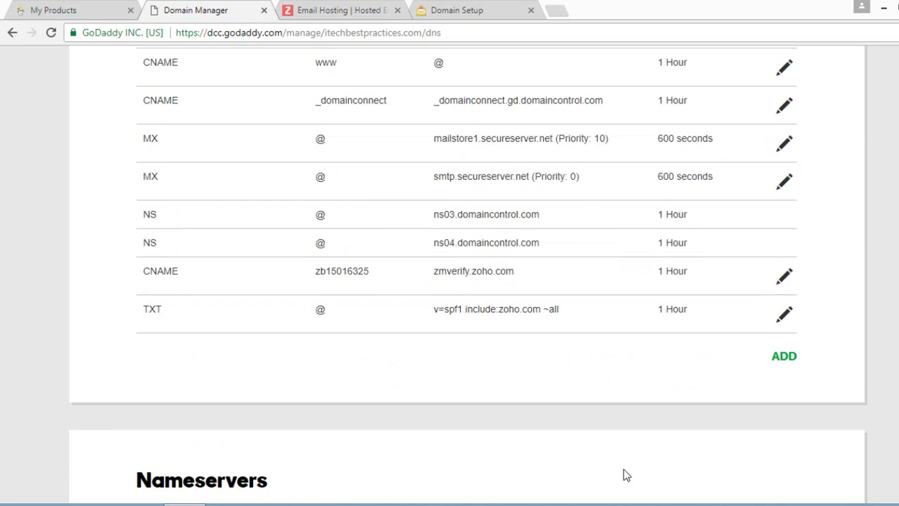
left_click(556, 10)
Go to gmail.com and sign in with the account password
type("gm")
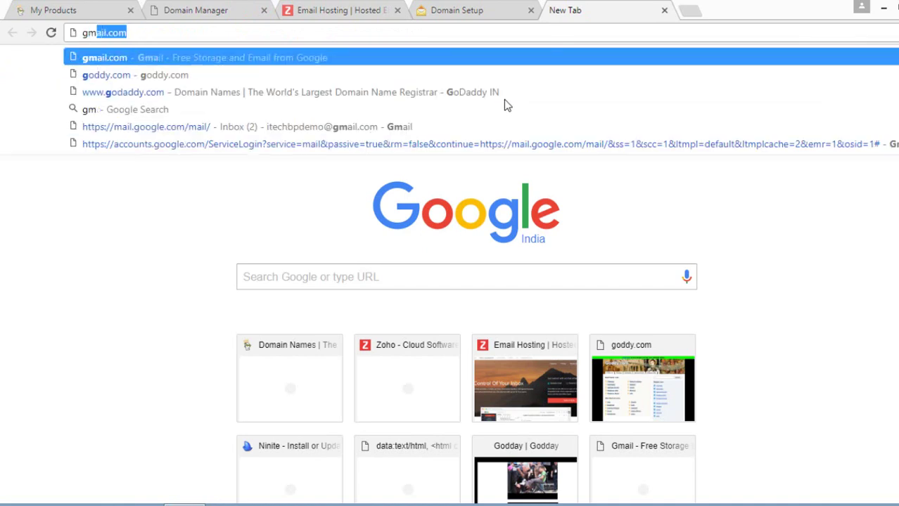
type("ail.com")
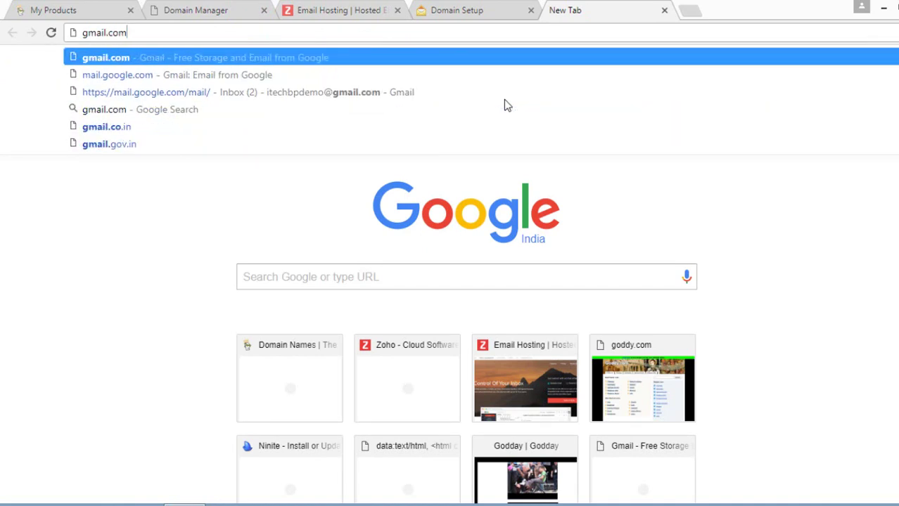
key("Return")
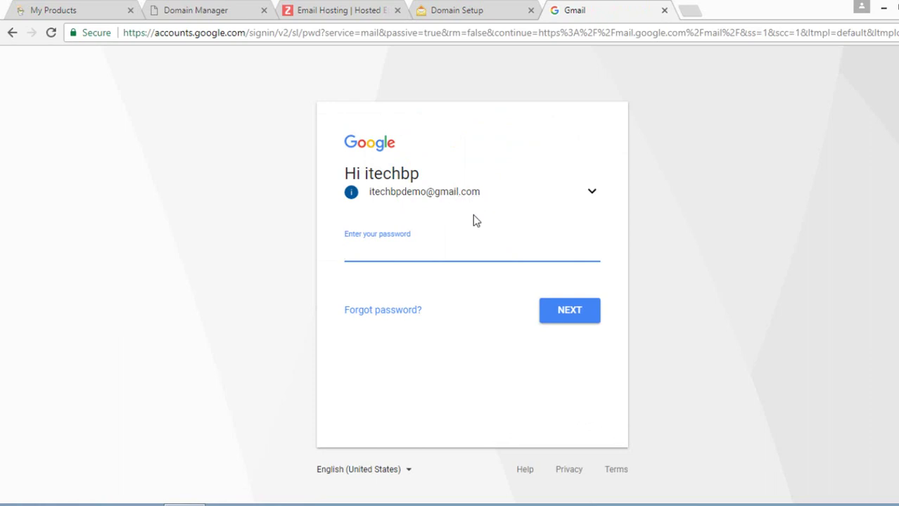
type("*********")
left_click(577, 309)
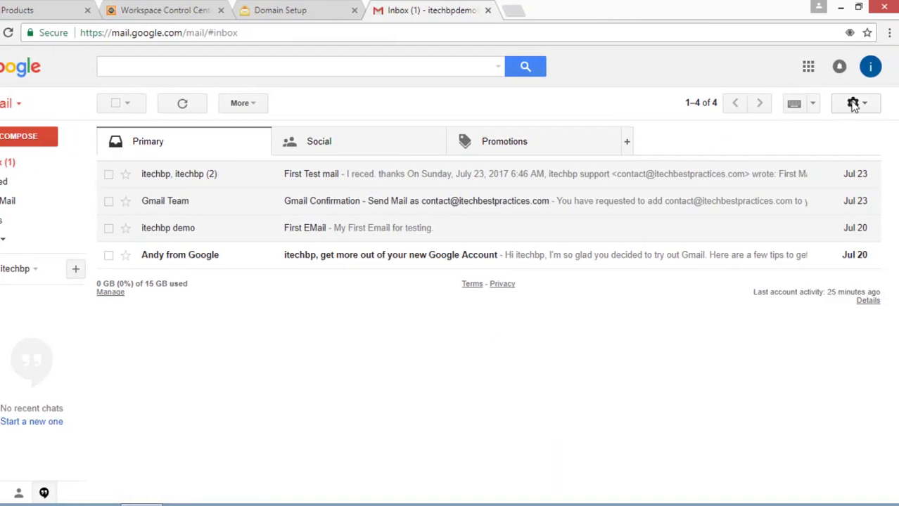
Open Gmail's Accounts and Import settings and start adding another email address
left_click(894, 104)
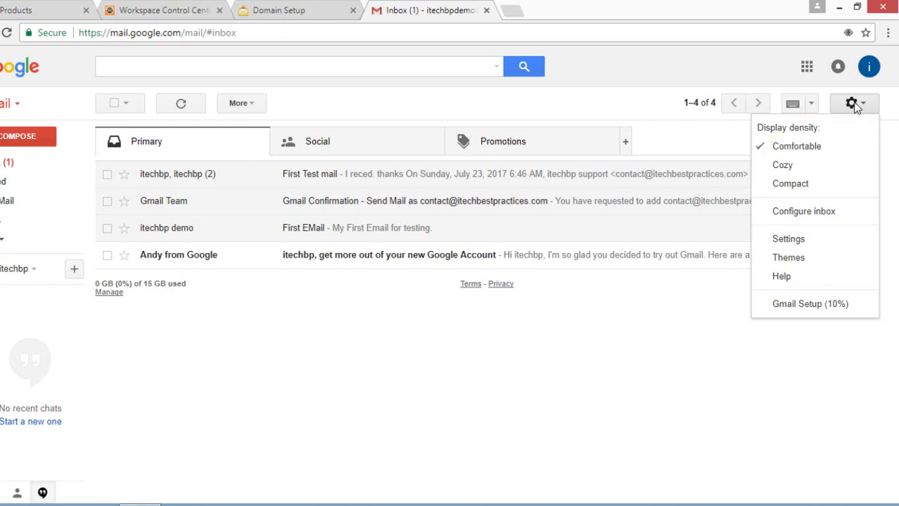
left_click(784, 240)
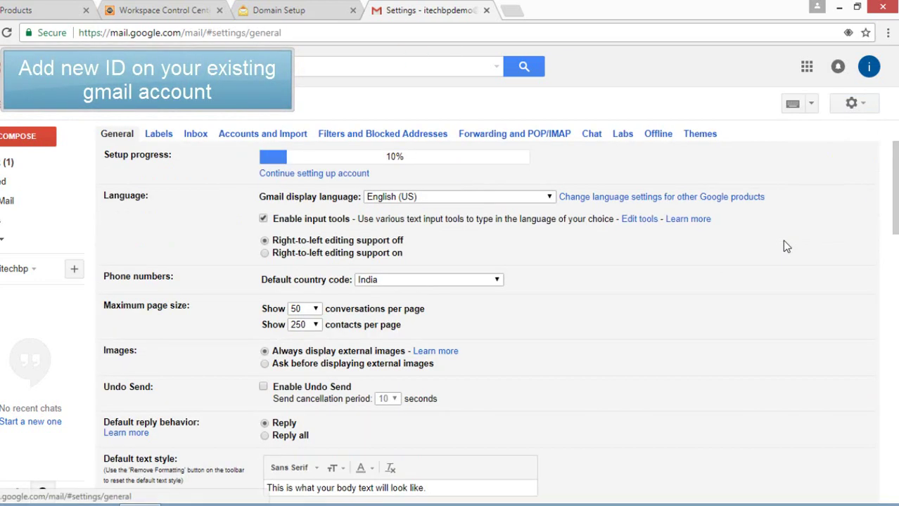
left_click(290, 135)
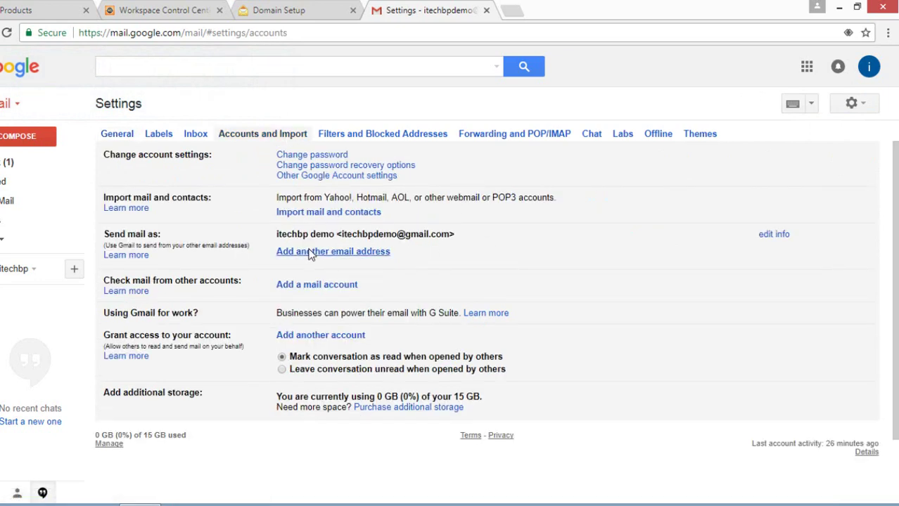
left_click(334, 253)
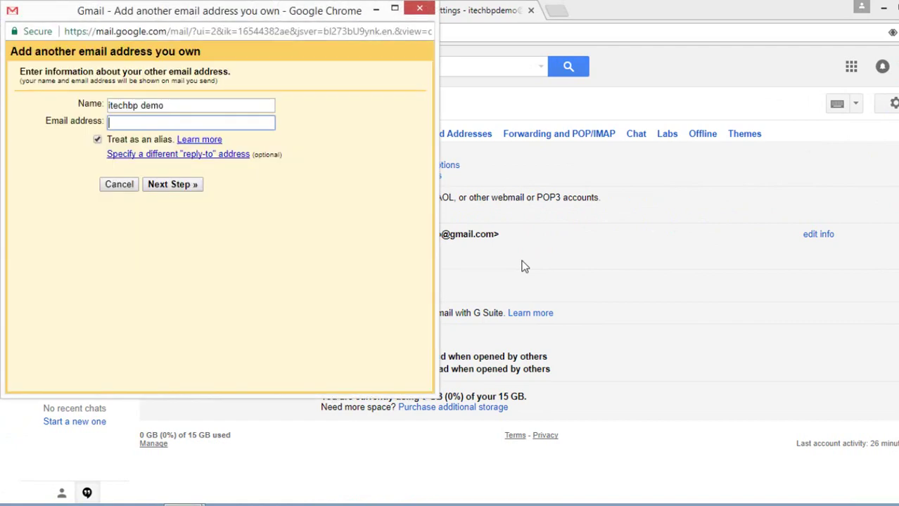
left_click_drag(261, 19, 612, 81)
Enter sender name iTech Best Practices and the itechbestpractices.com address, then continue
triple_click(540, 169)
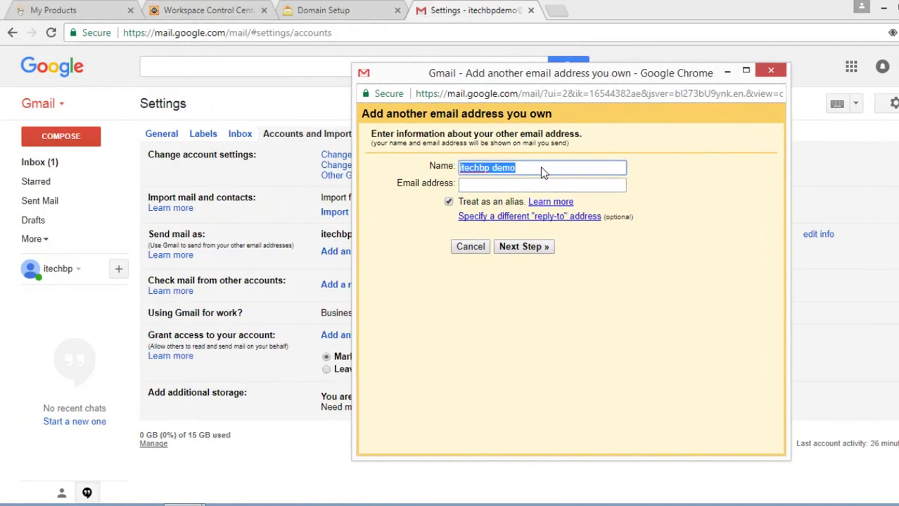
type("iTech")
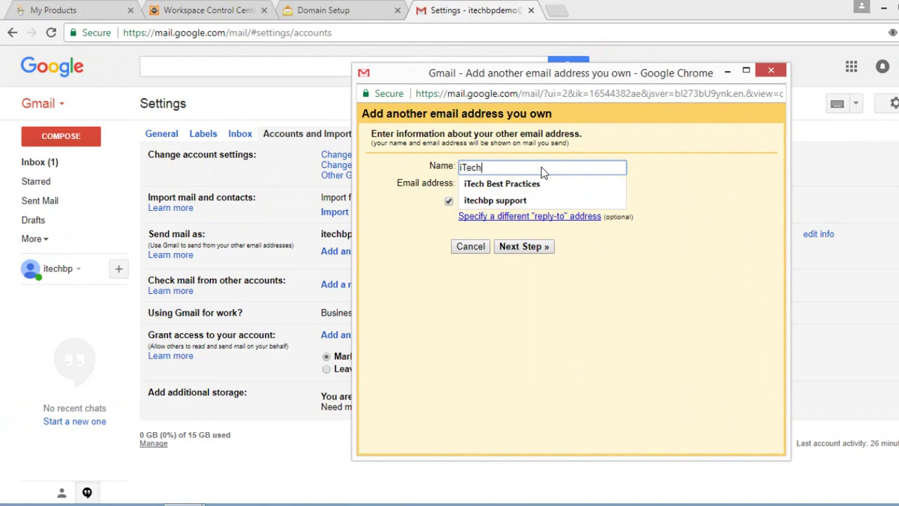
key("Down")
key("Return")
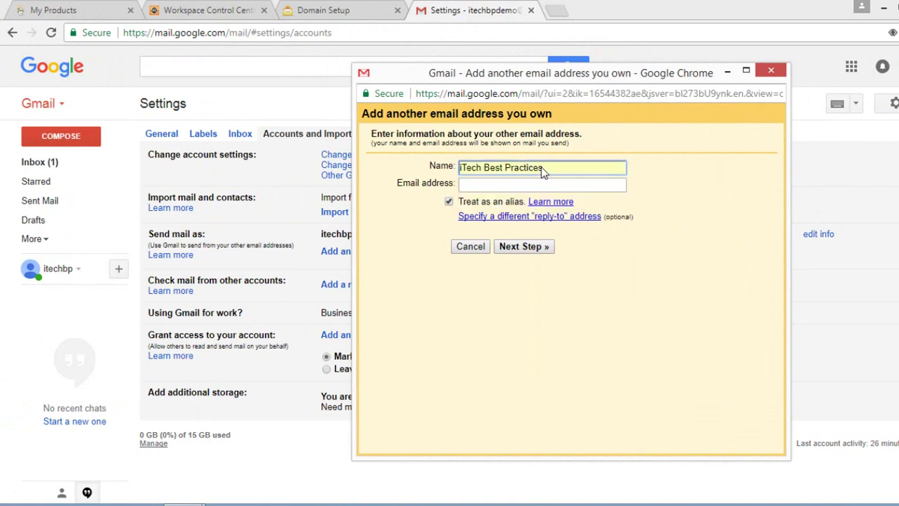
left_click(593, 187)
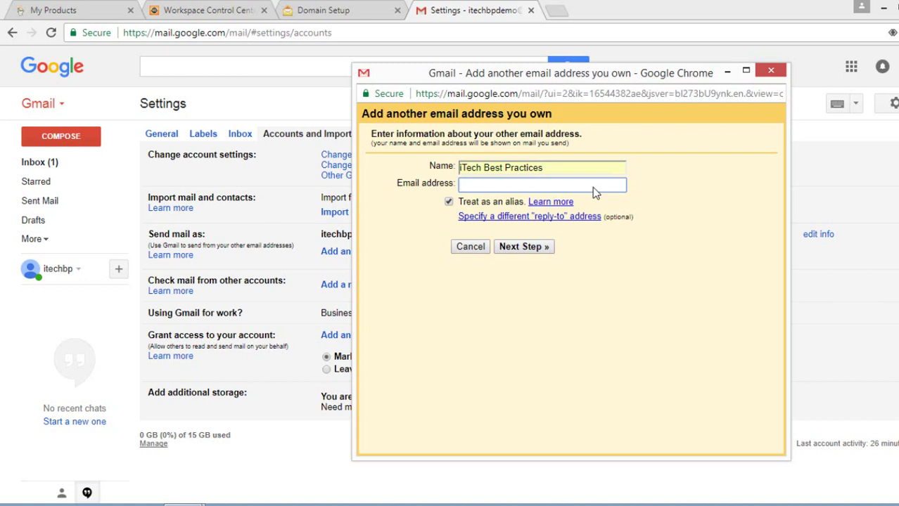
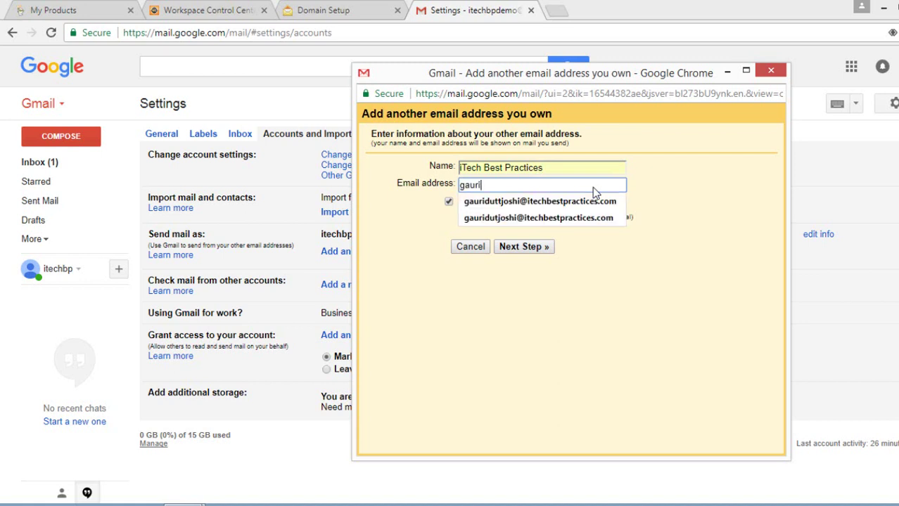
key("Down")
key("Return")
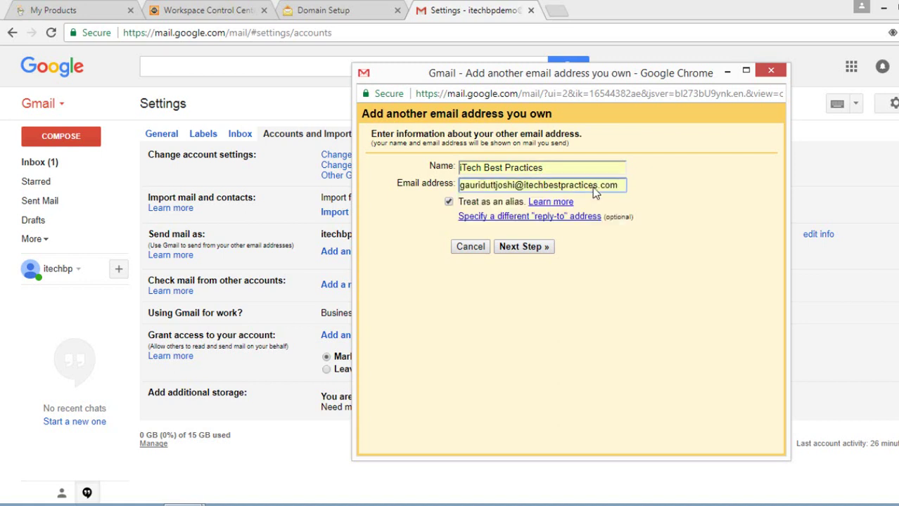
left_click(522, 247)
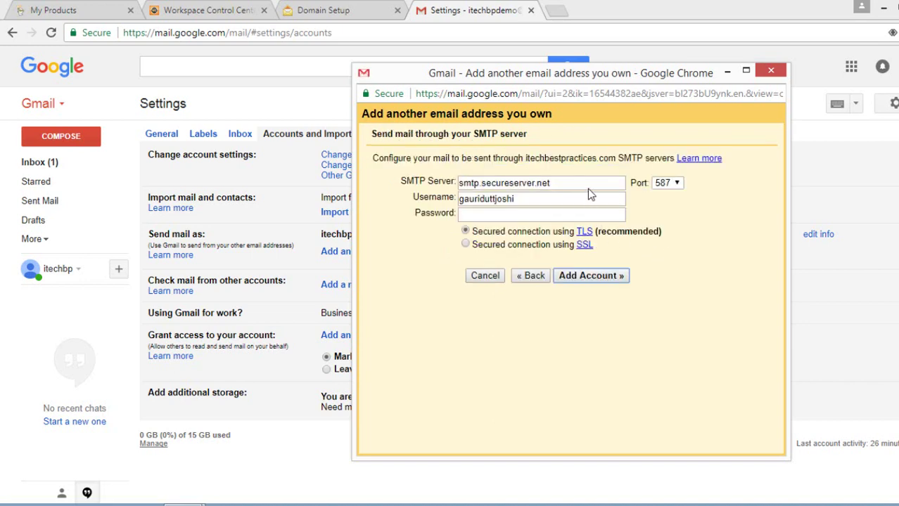
Set the SMTP server to smtp.zoho.com on port 465 with SSL
triple_click(494, 183)
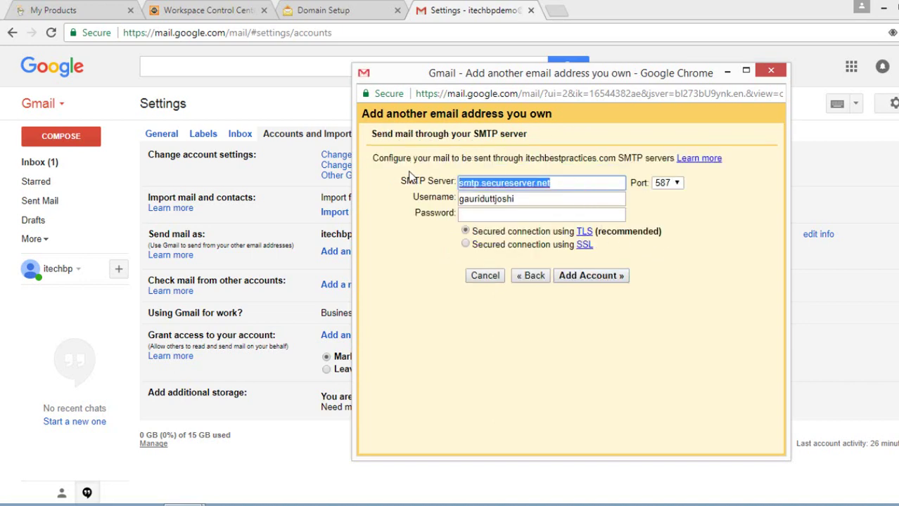
key("BackSpace")
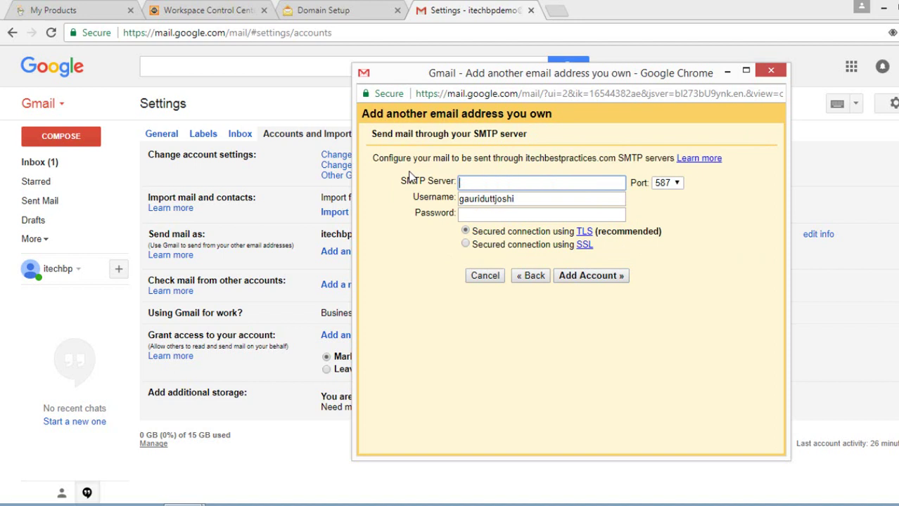
type("sm")
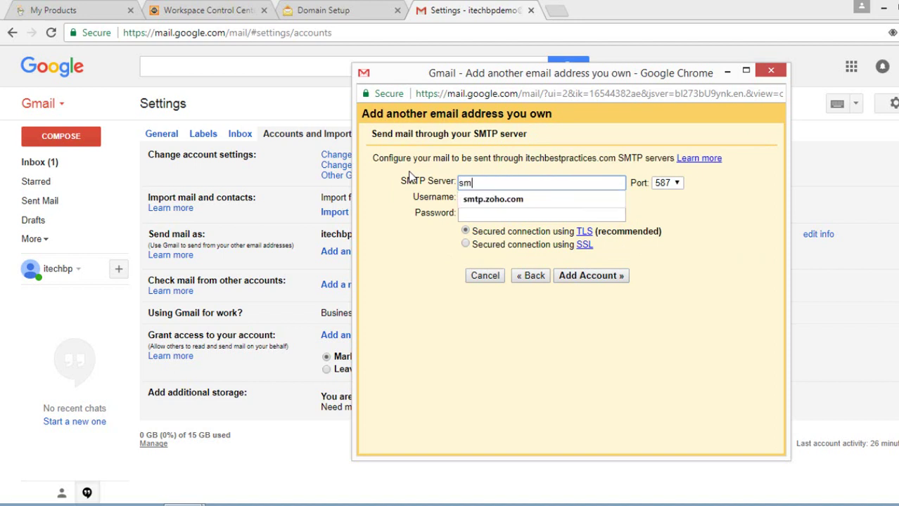
key("Down")
key("Return")
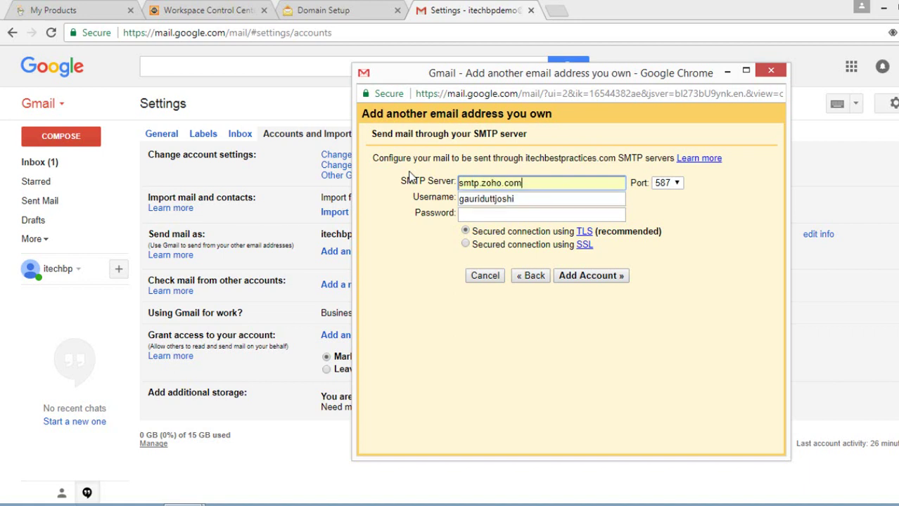
left_click(667, 183)
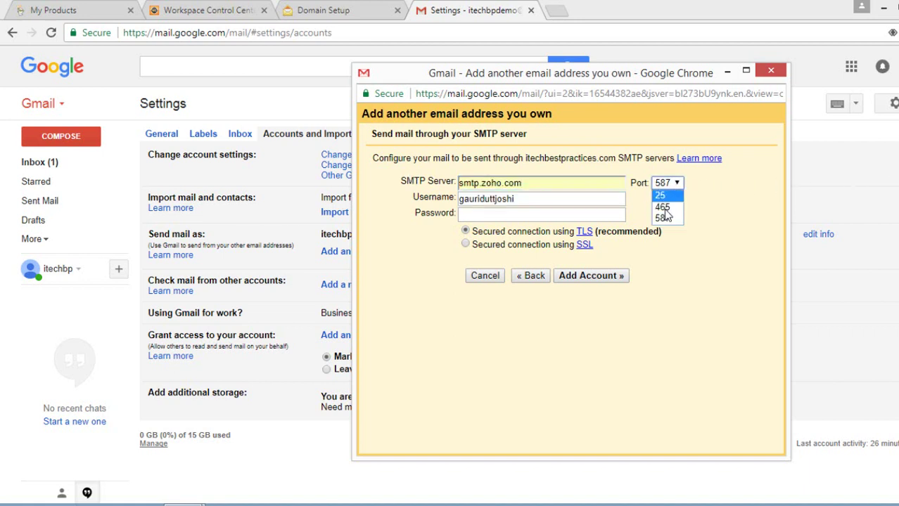
left_click(664, 194)
key("Down")
key("Down")
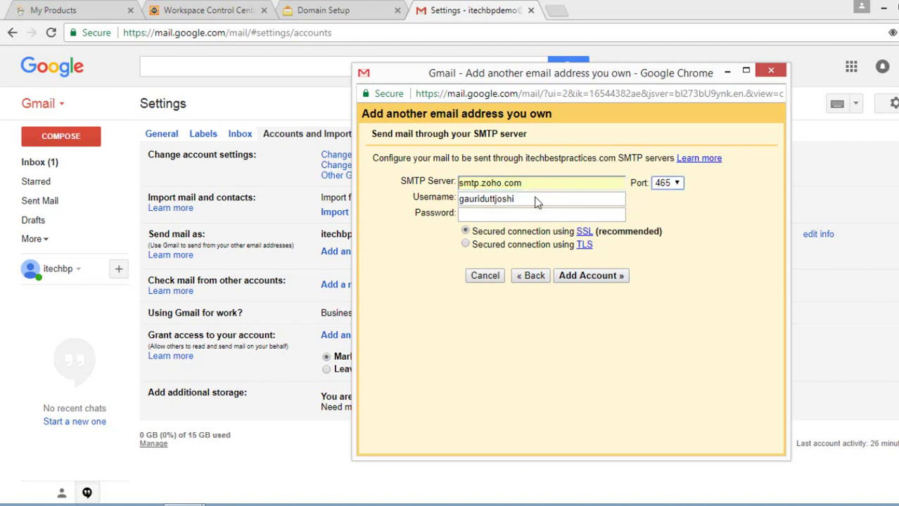
Use the full domain address as username, enter its password, and add the account
left_click(536, 201)
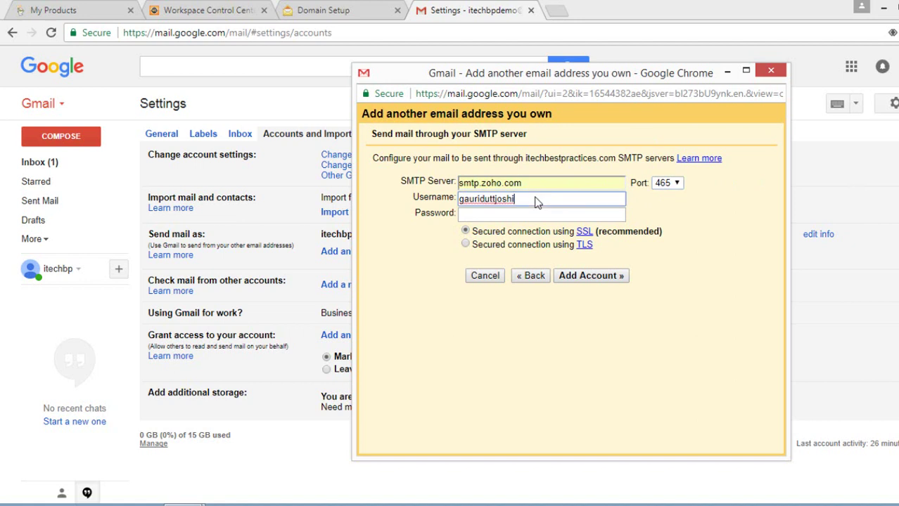
type("@i")
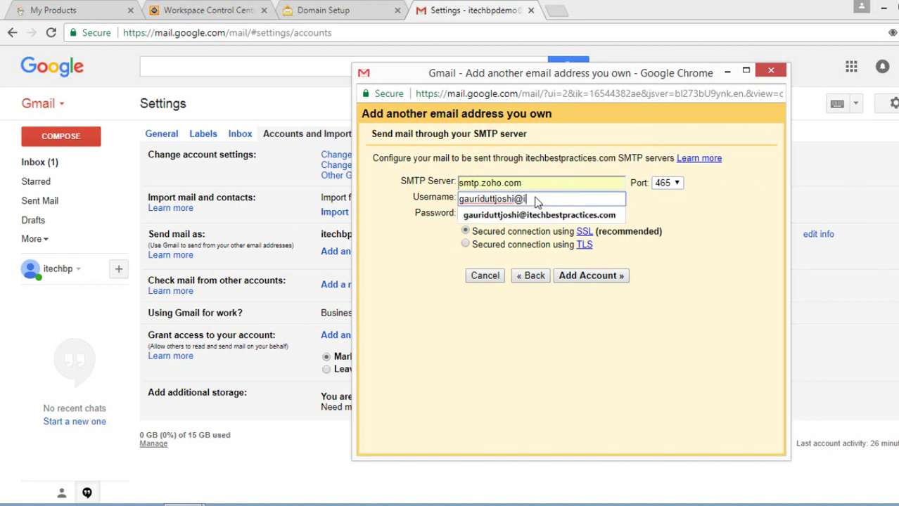
key("Down")
key("Return")
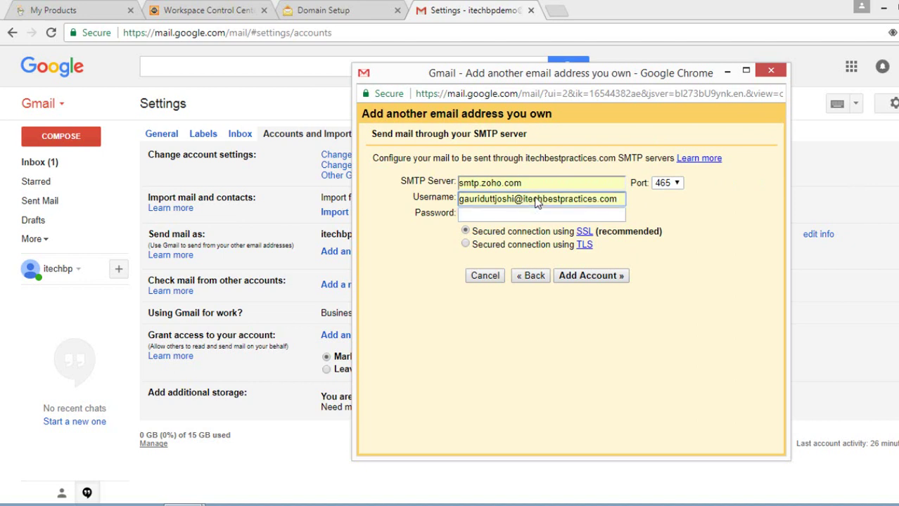
left_click(544, 217)
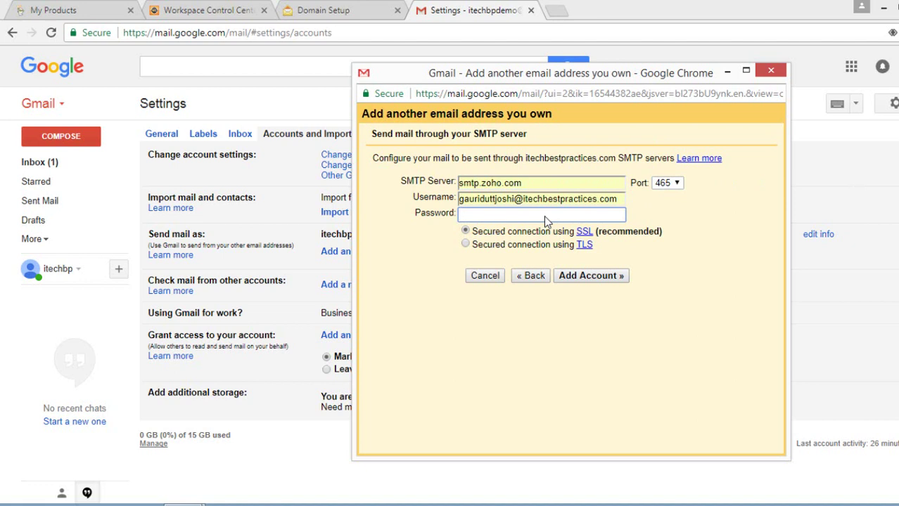
type("•••••••••••")
left_click(593, 276)
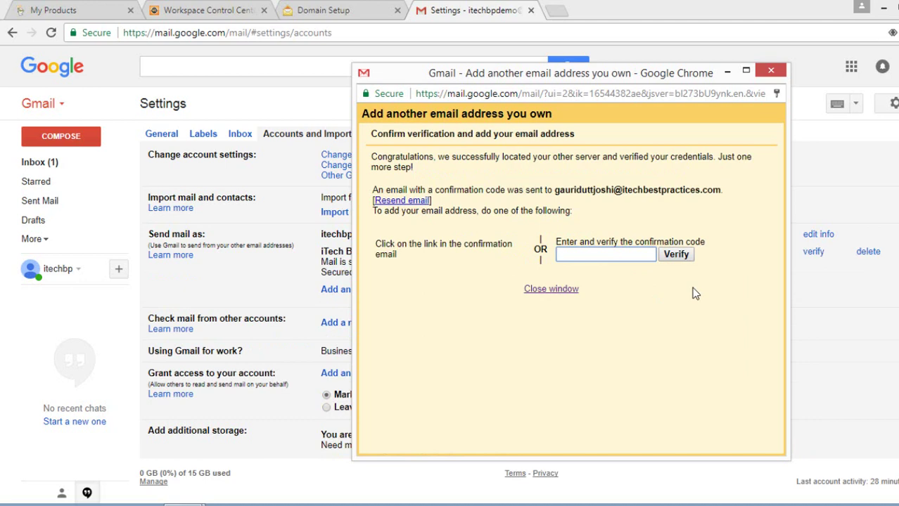
Copy the code from the Gmail Confirmation email and verify it in the add-address window
left_click(42, 163)
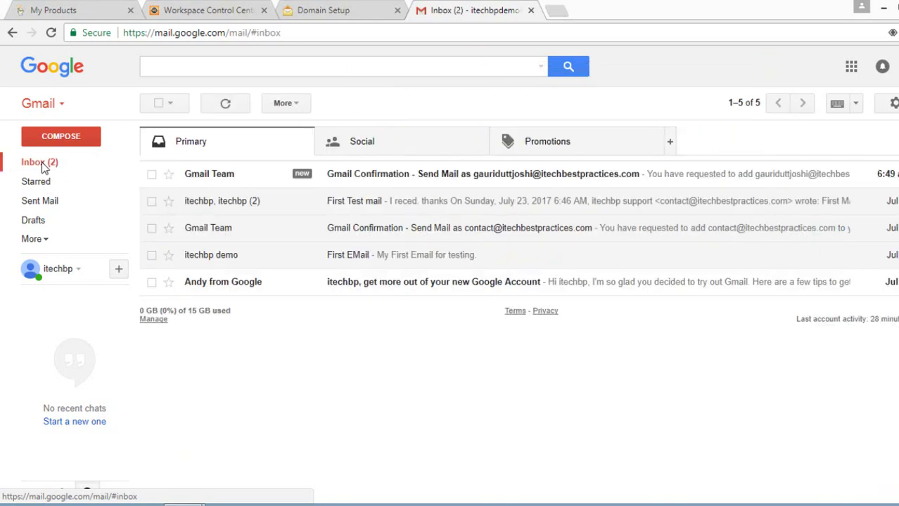
left_click(383, 175)
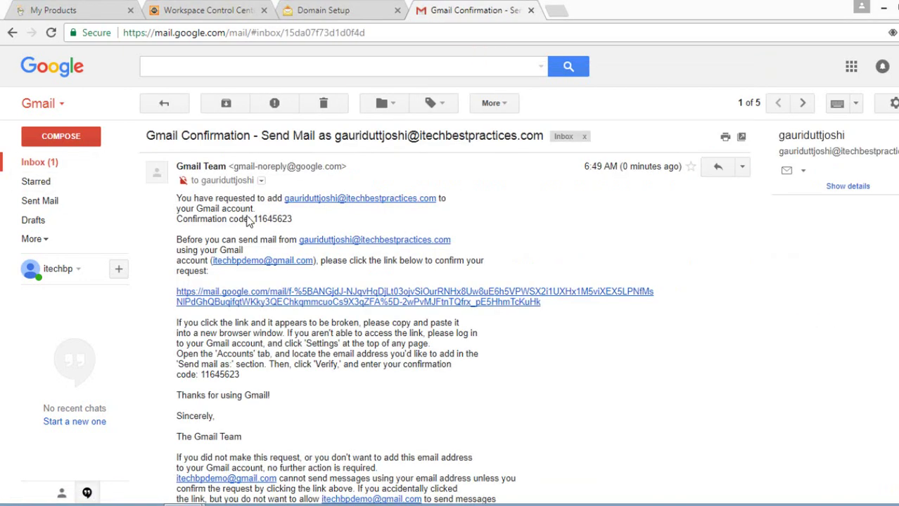
double_click(280, 221)
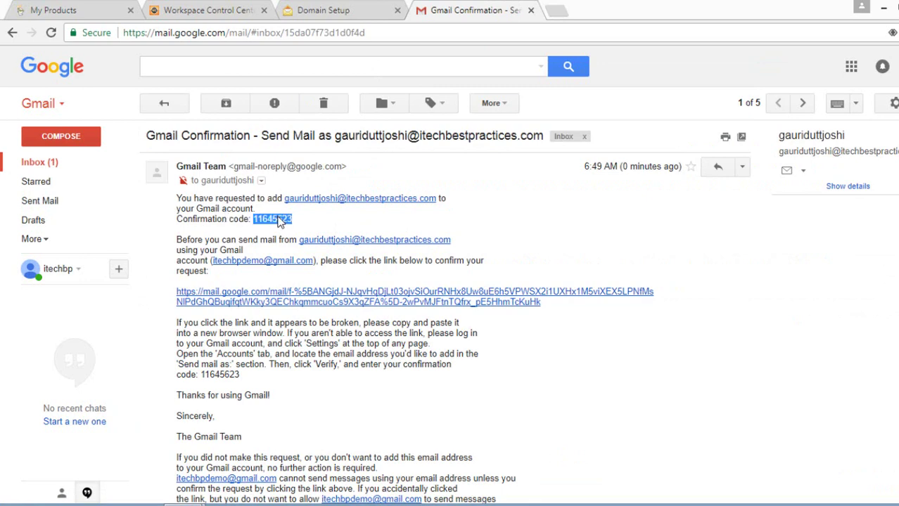
right_click(280, 221)
left_click(285, 228)
mouse_move(190, 504)
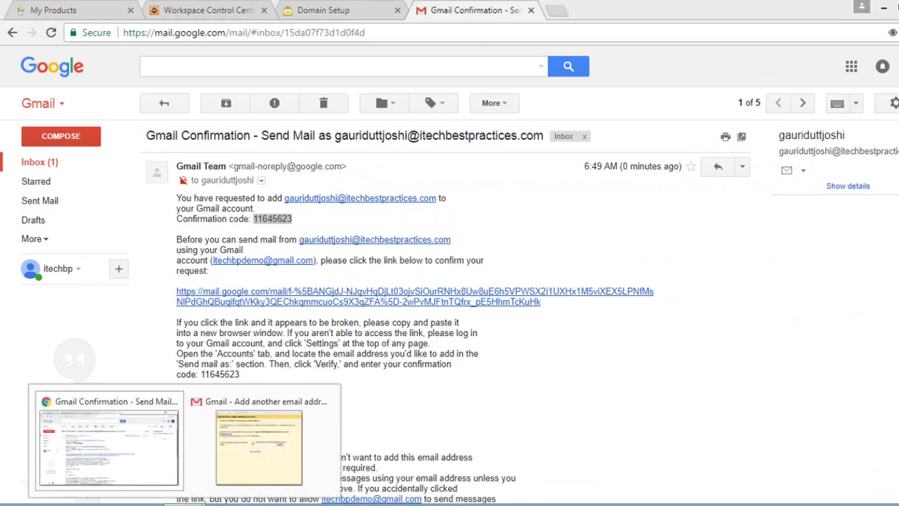
left_click(252, 465)
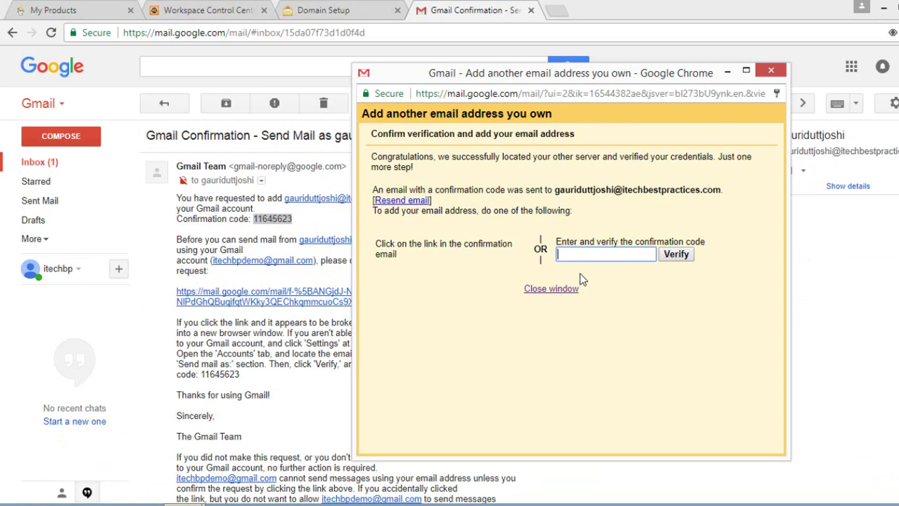
key("ctrl+v")
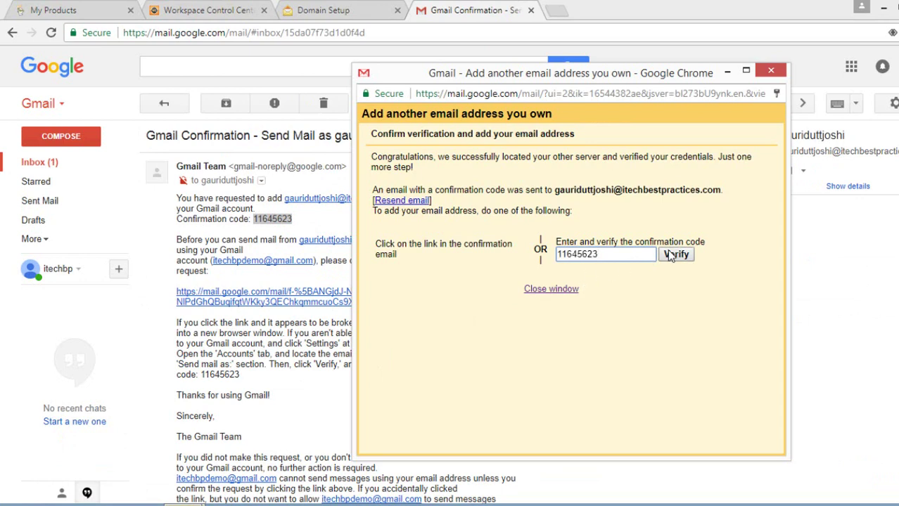
left_click(672, 256)
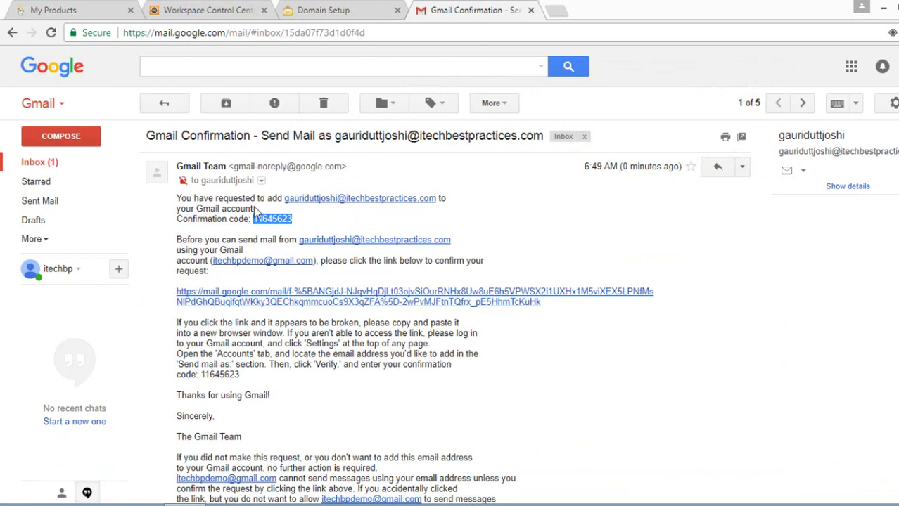
Start a new message from iTech Best Practices addressed to the Yahoo test account
left_click(57, 137)
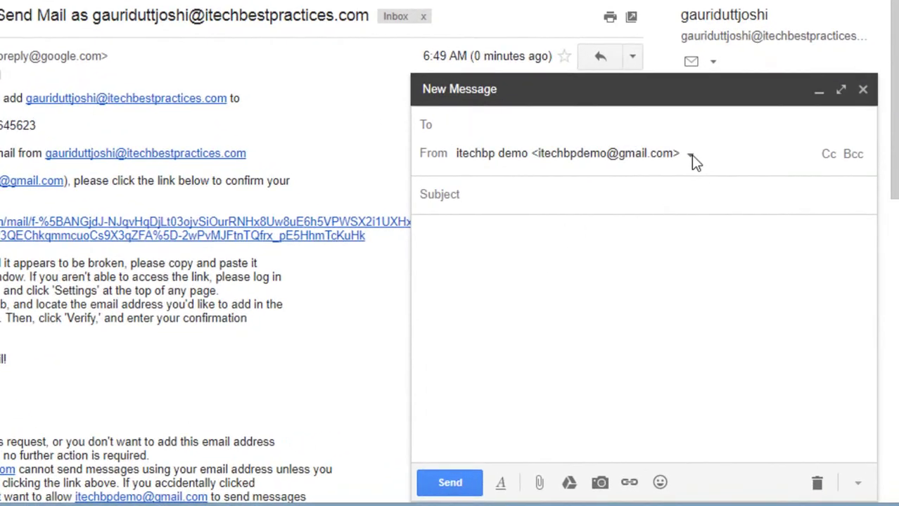
left_click(690, 154)
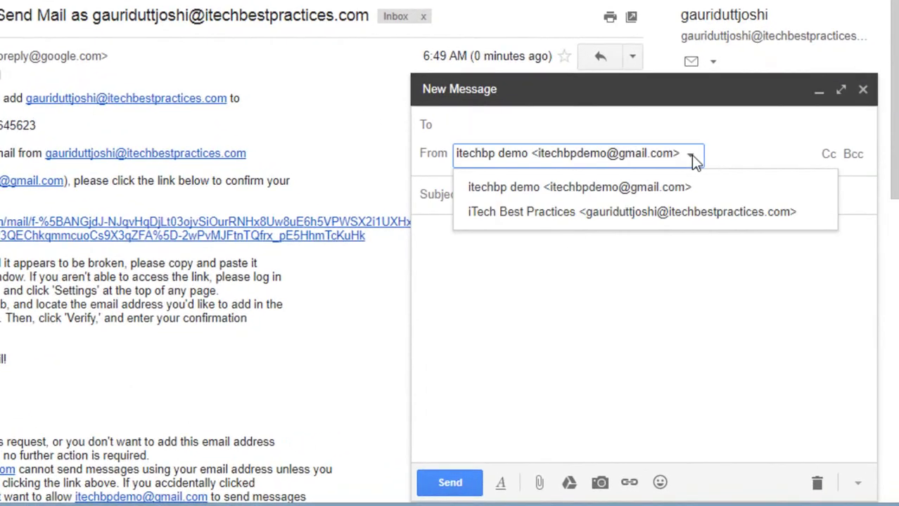
left_click(654, 220)
left_click(511, 125)
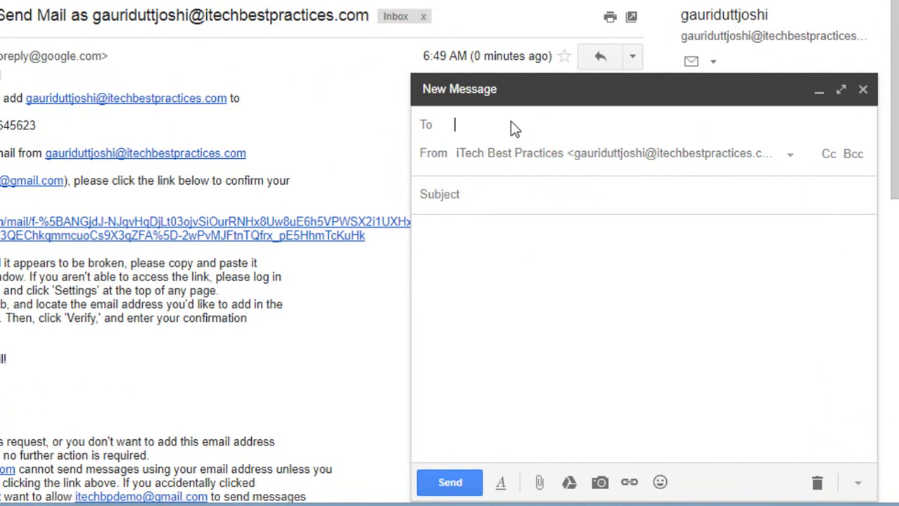
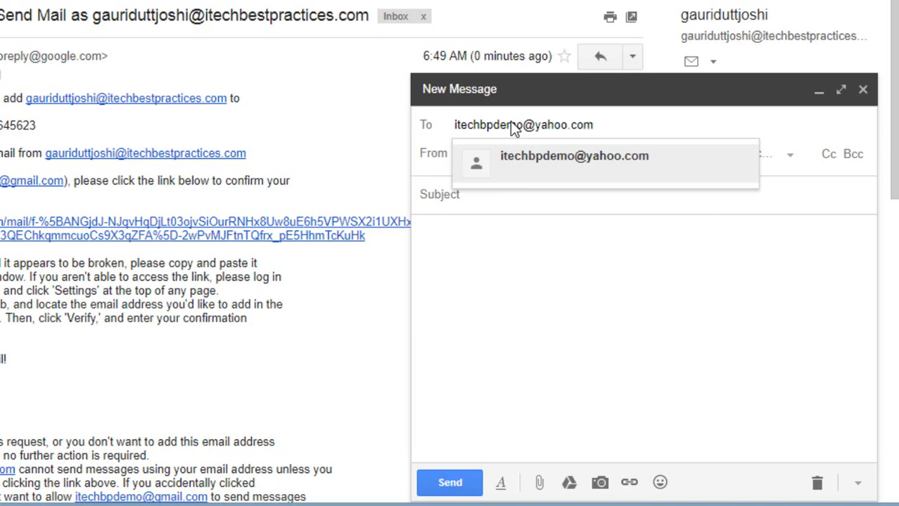
left_click(607, 162)
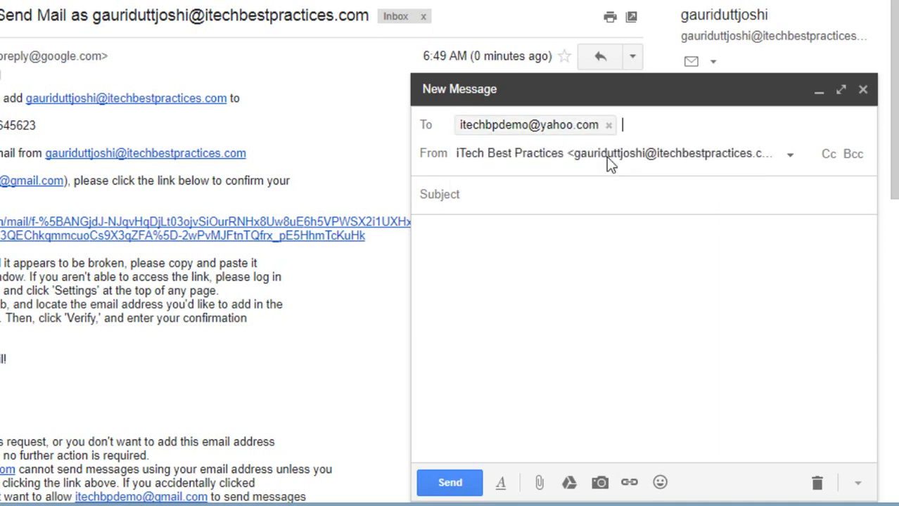
Add subject 'Test mail' and body 'test mail', then send the message
left_click(518, 198)
type("Test")
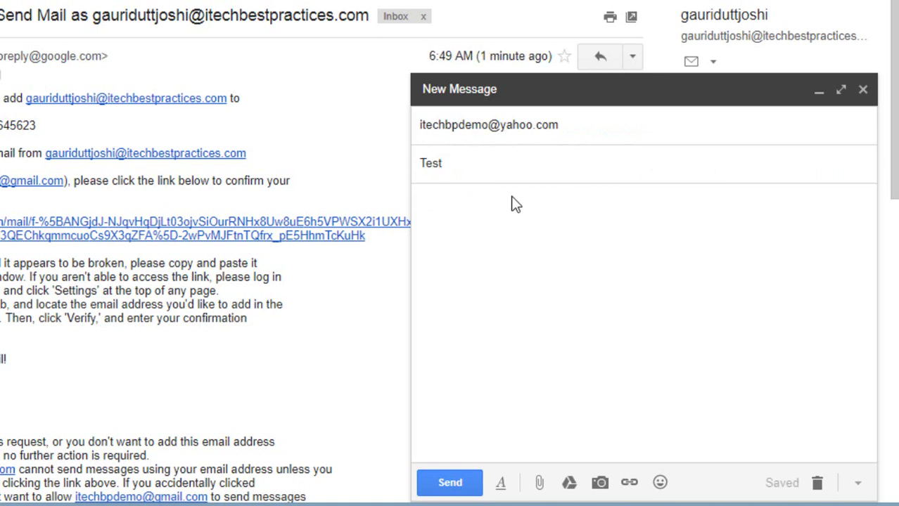
type(" mail")
key("Tab")
type("test mail")
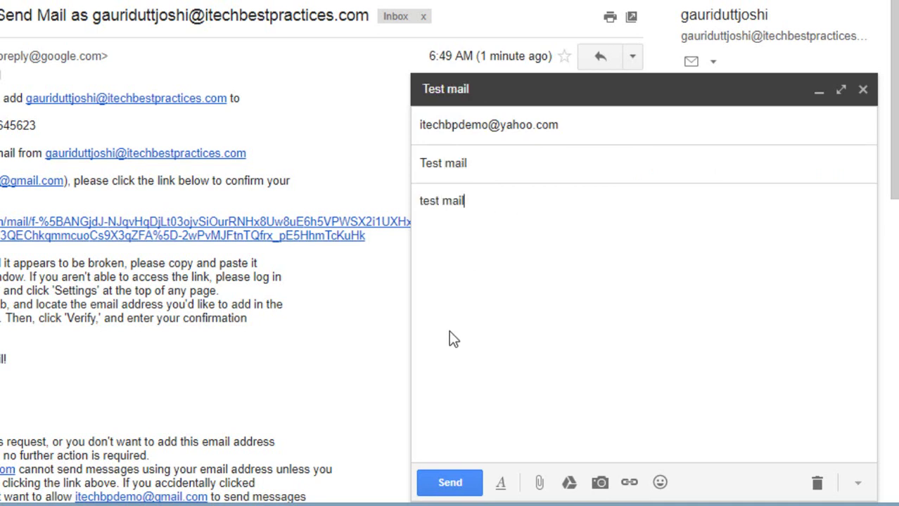
left_click(451, 483)
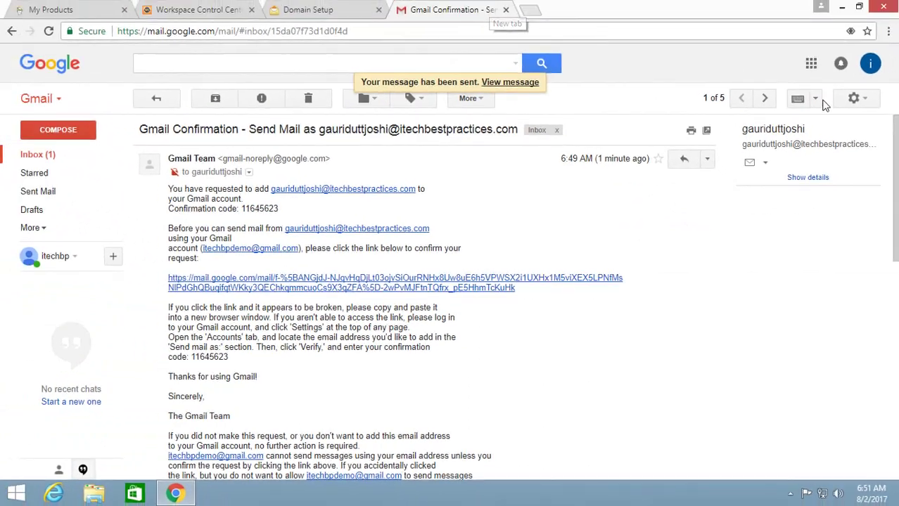
key("ctrl+t")
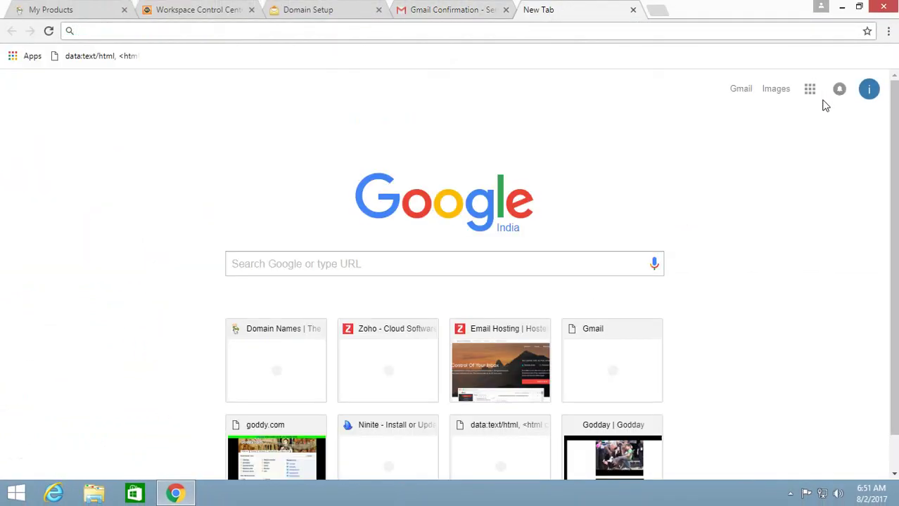
Go to mail.yahoo.com and sign in to the Yahoo test account
type("w")
key("BackSpace")
key("BackSpace")
type("mail.")
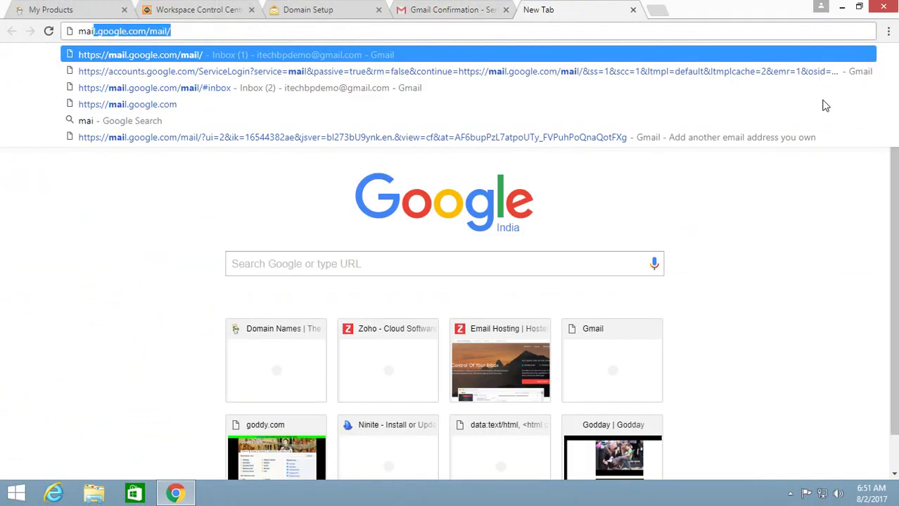
type("yahoo.com")
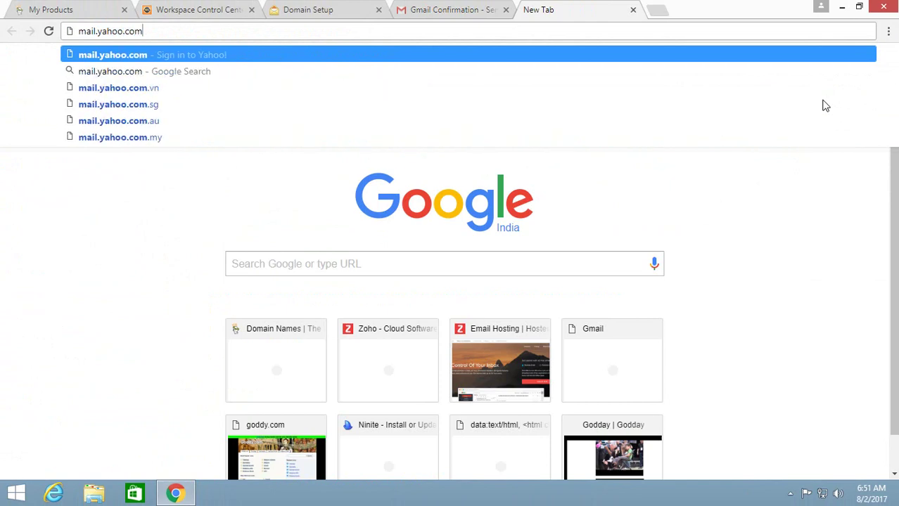
key("Return")
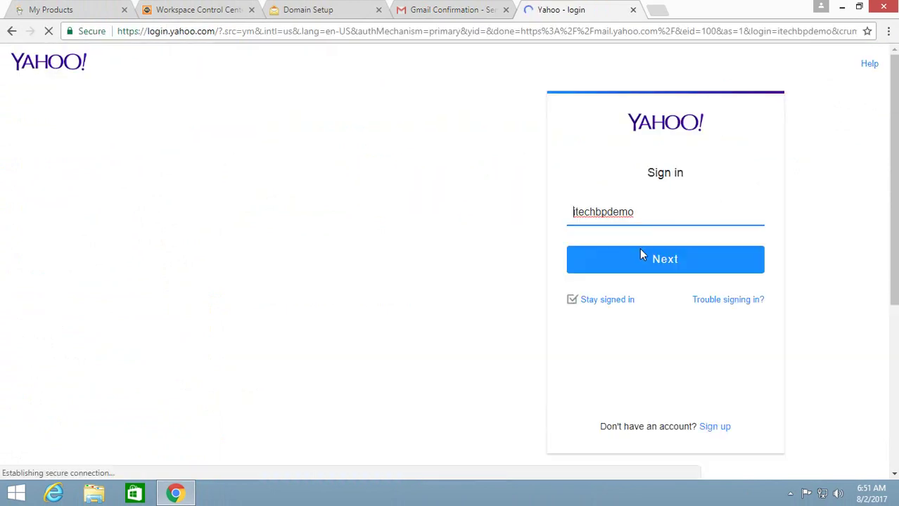
left_click(671, 258)
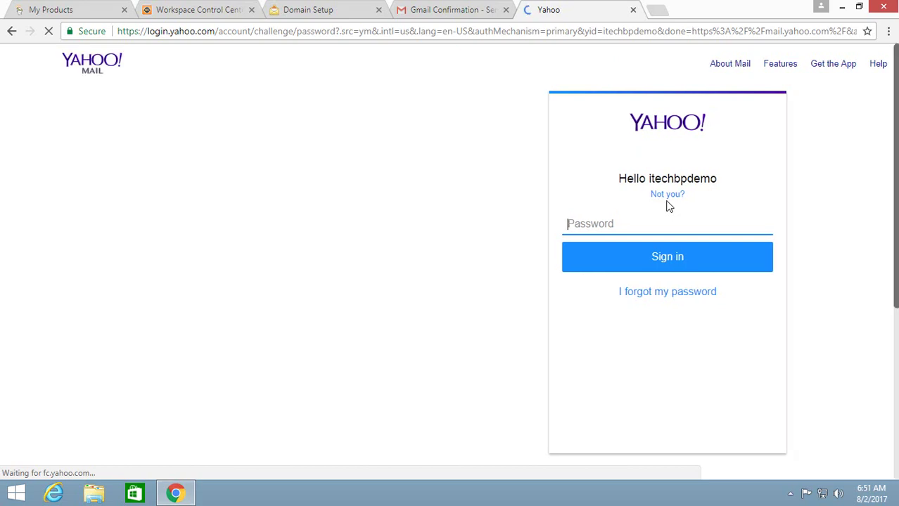
type("it")
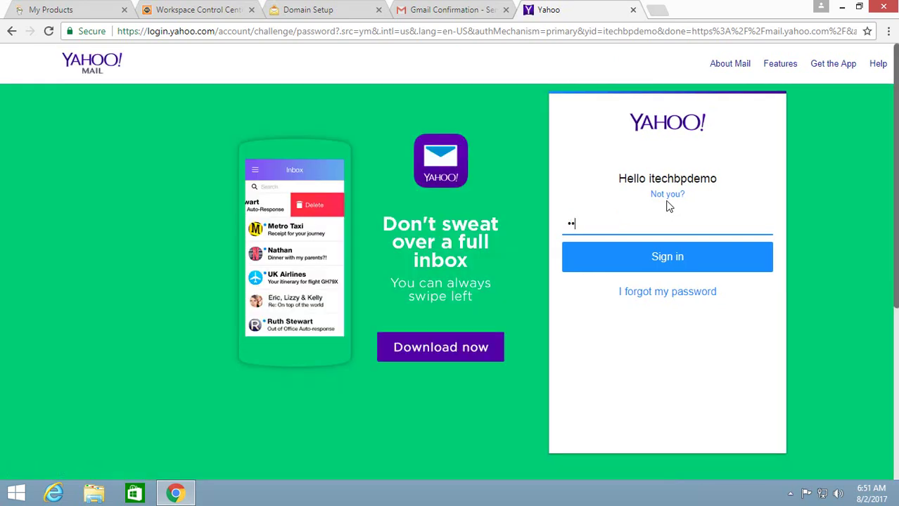
type("•••••••")
left_click(672, 259)
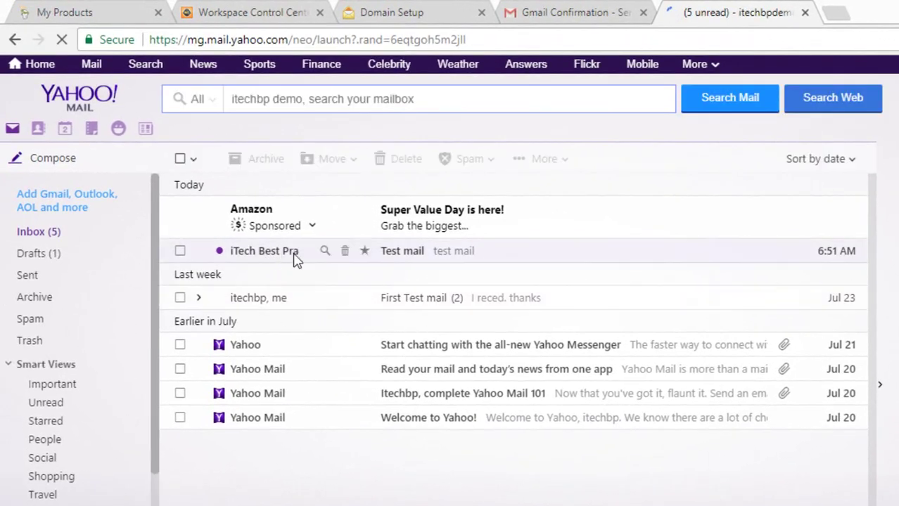
Reply to all on the iTech Best Practices Test mail with 'received, thanks'
left_click(287, 252)
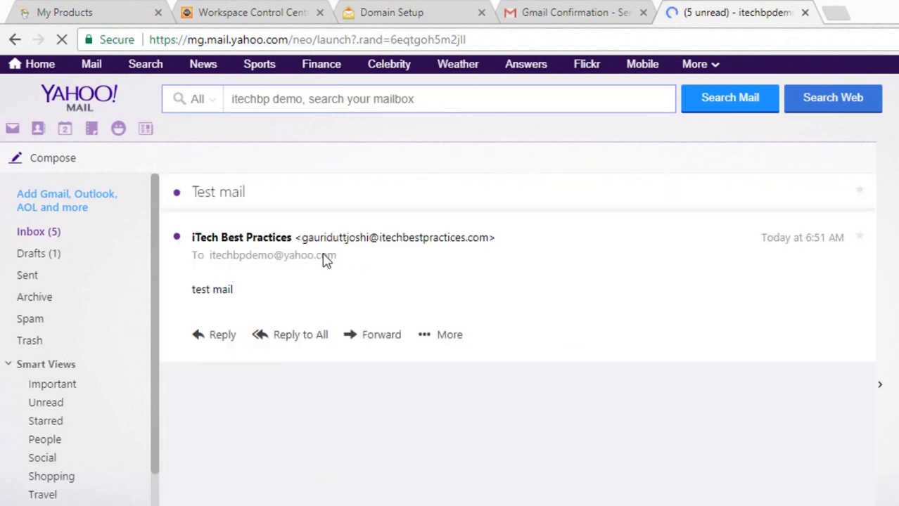
triple_click(327, 251)
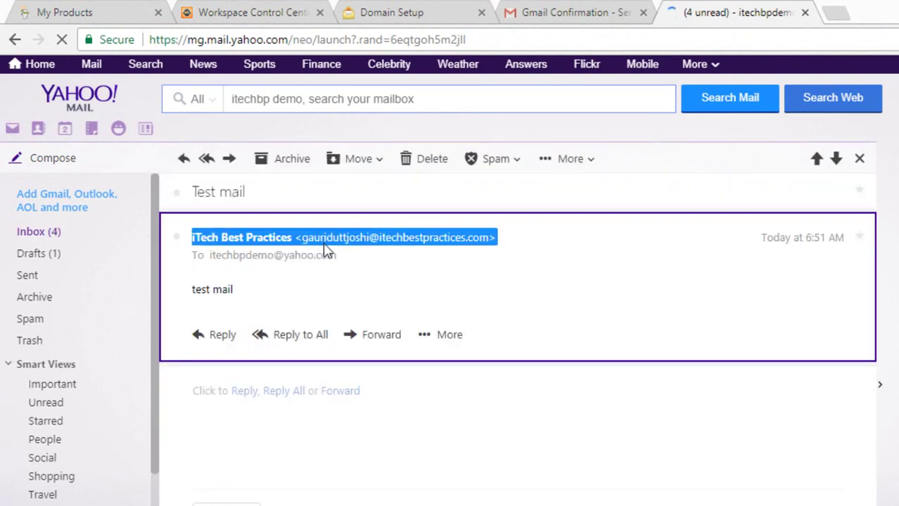
left_click(494, 259)
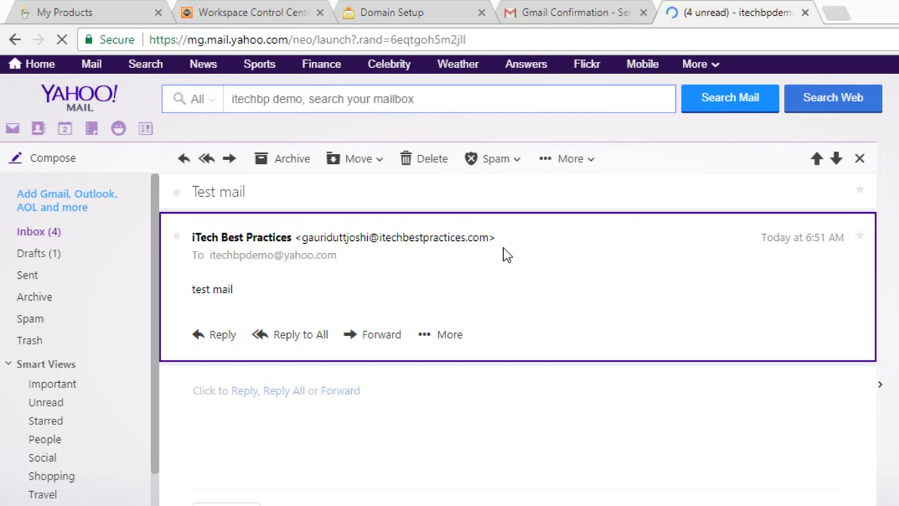
left_click(300, 335)
type("recei")
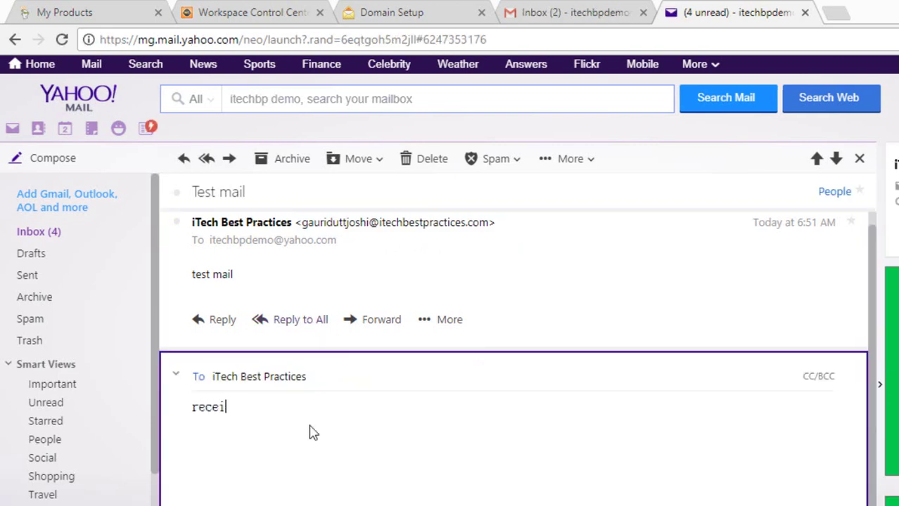
type("ved, thanks")
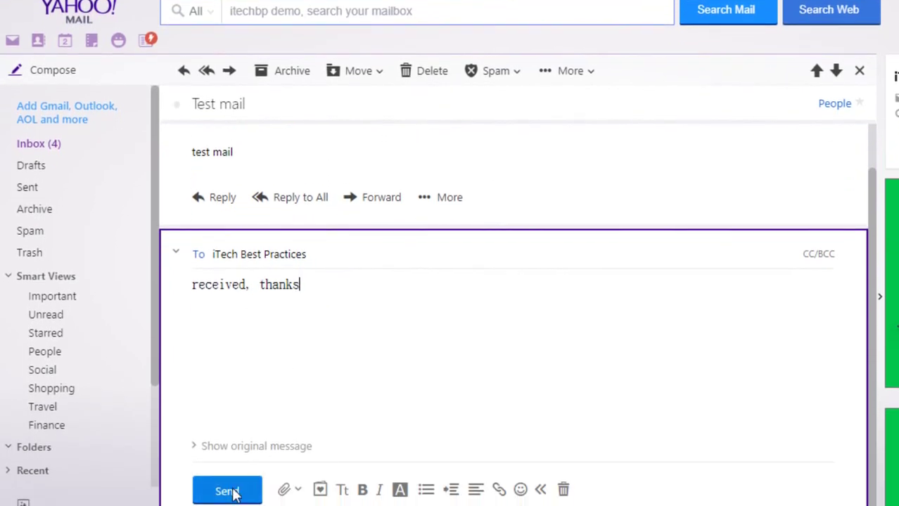
left_click(228, 490)
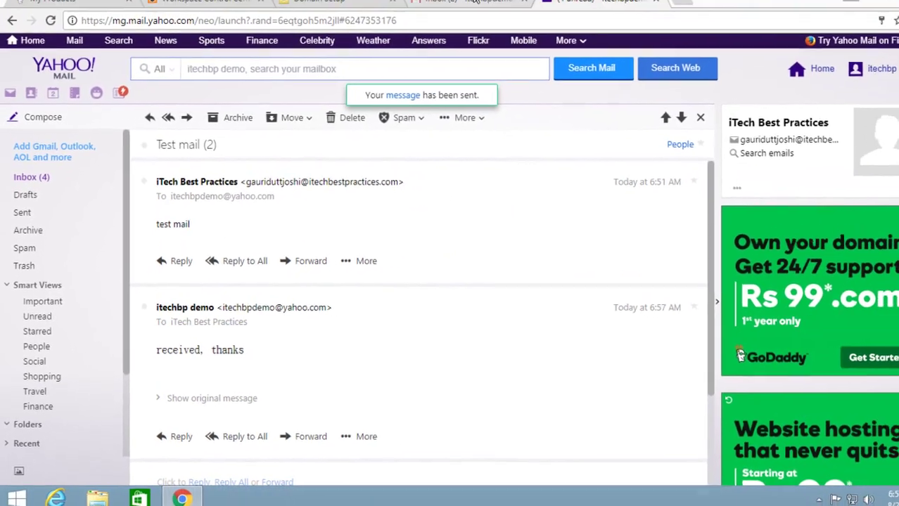
left_click(450, 10)
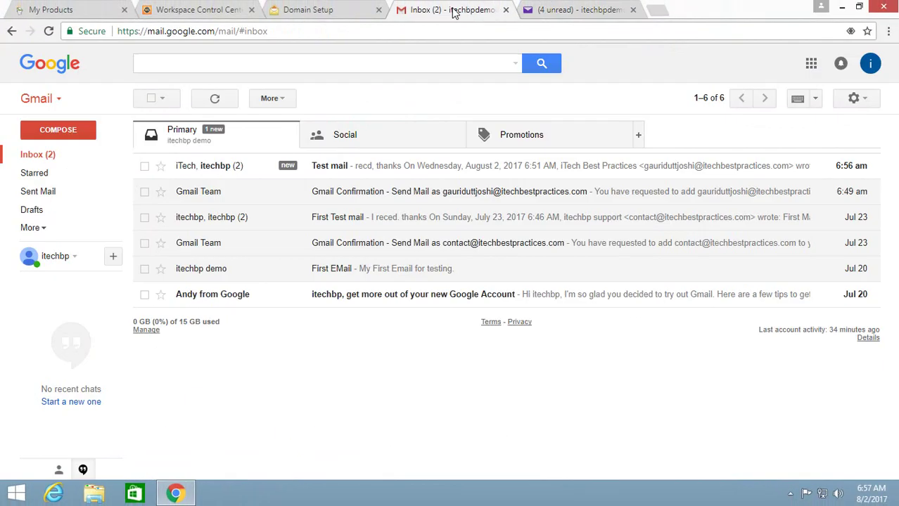
Refresh the Gmail inbox and open the Test mail thread showing the Yahoo 'recd, thanks' reply
left_click(32, 156)
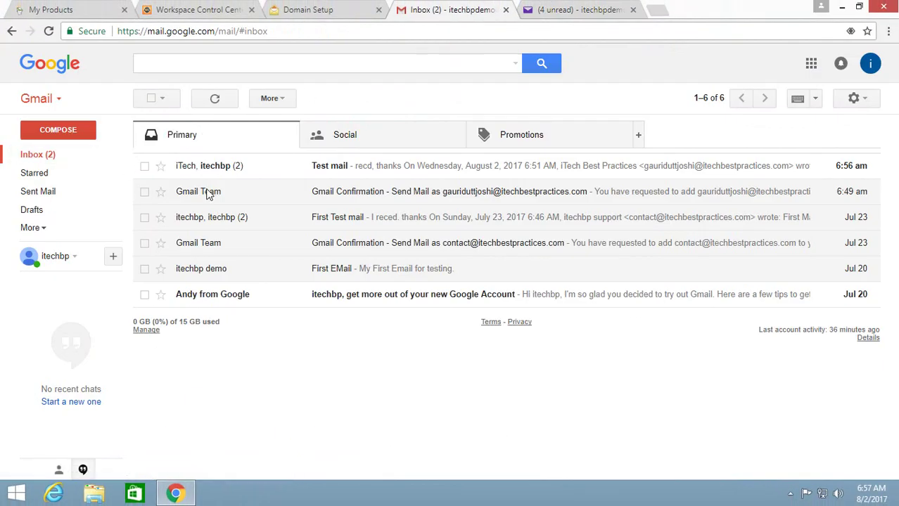
left_click(334, 169)
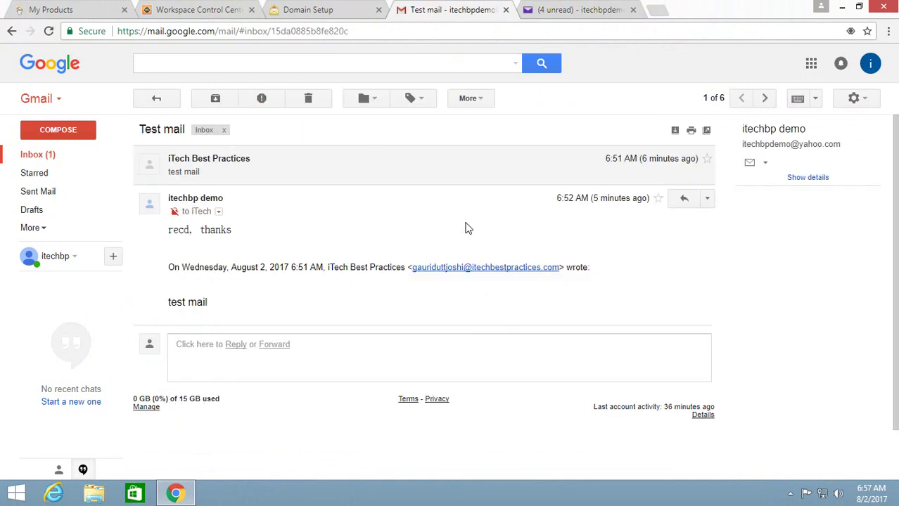